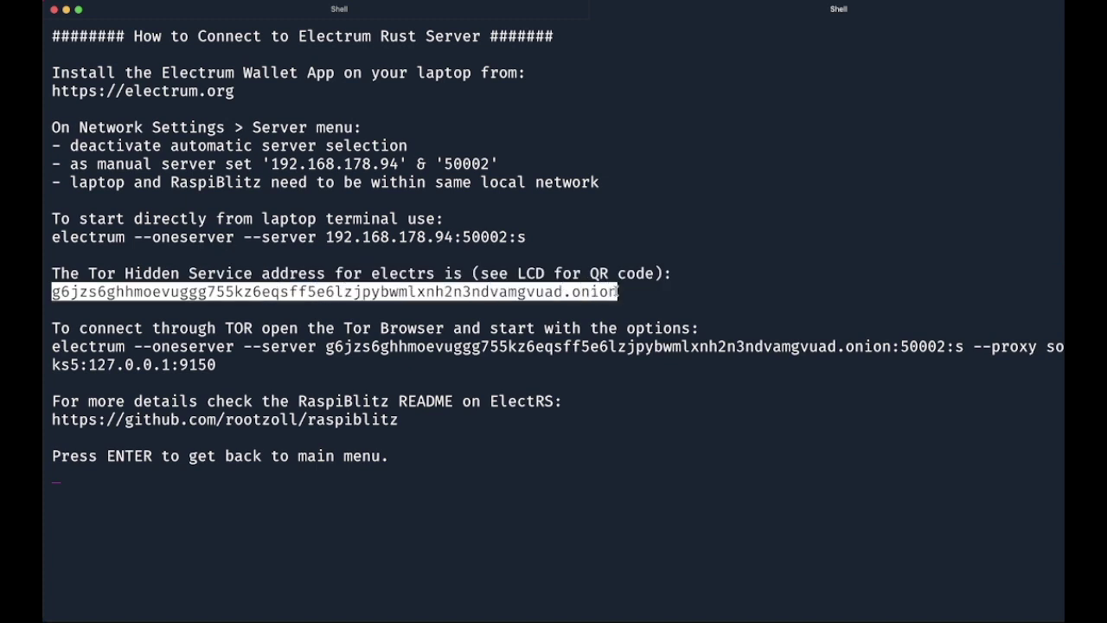
Switch to BitBoxApp, enter the copied electrs Tor onion address with port 50002 as the endpoint, and try to download its remote certificate
key(super+Tab)
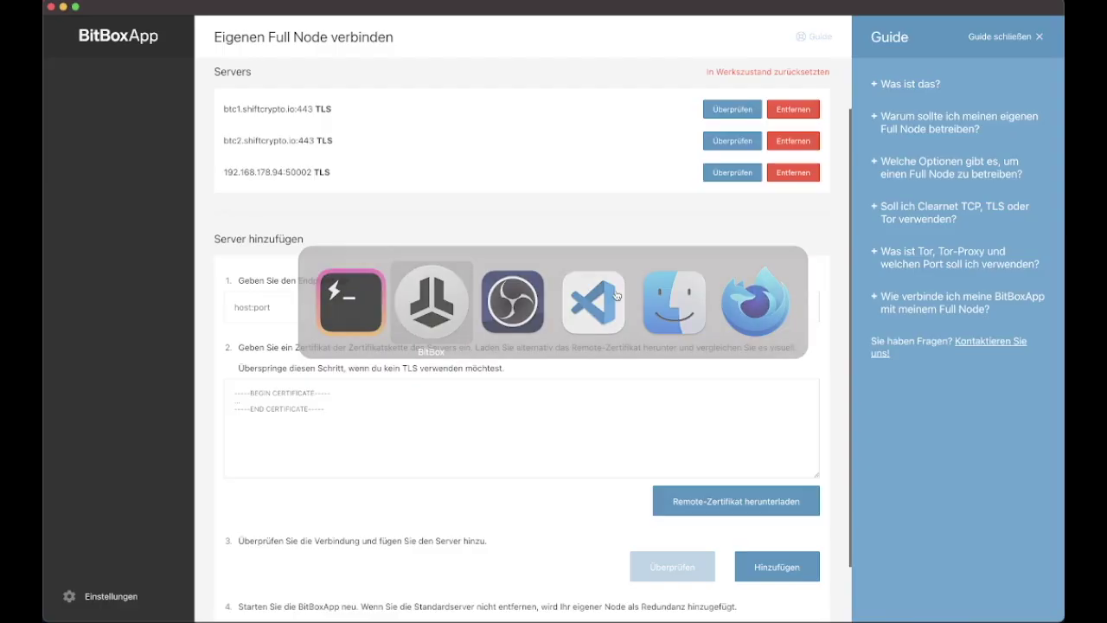
click(356, 303)
text(g6jzs6ghhmoevuggg755kz6eusff5e6lzjpybwmlxnh2n3ndvamgvuad.onion)
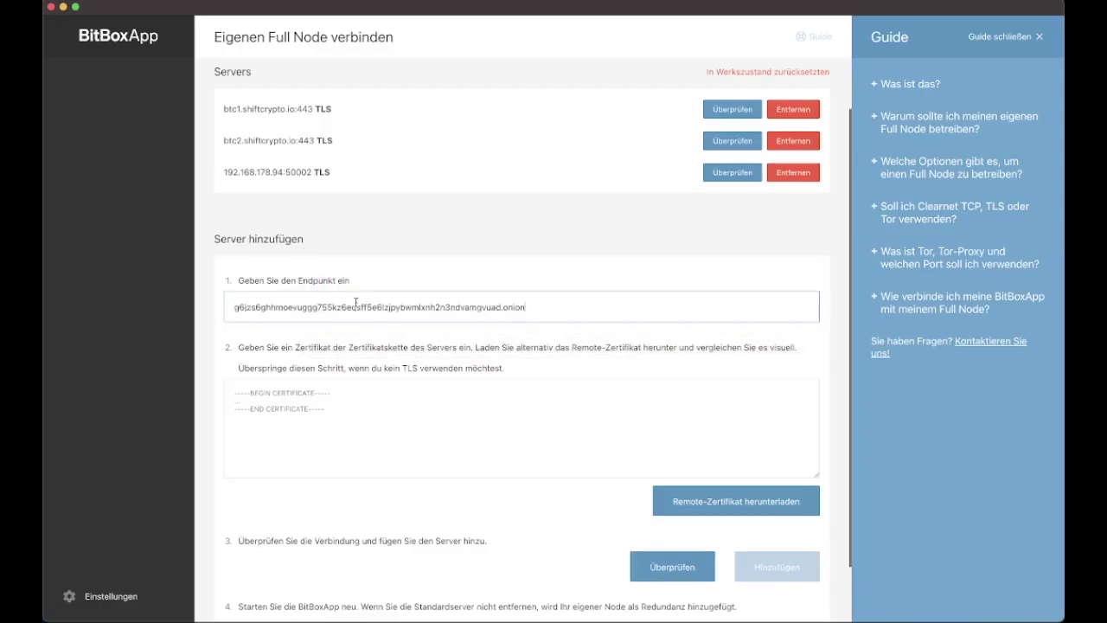
text(:50002)
click(718, 500)
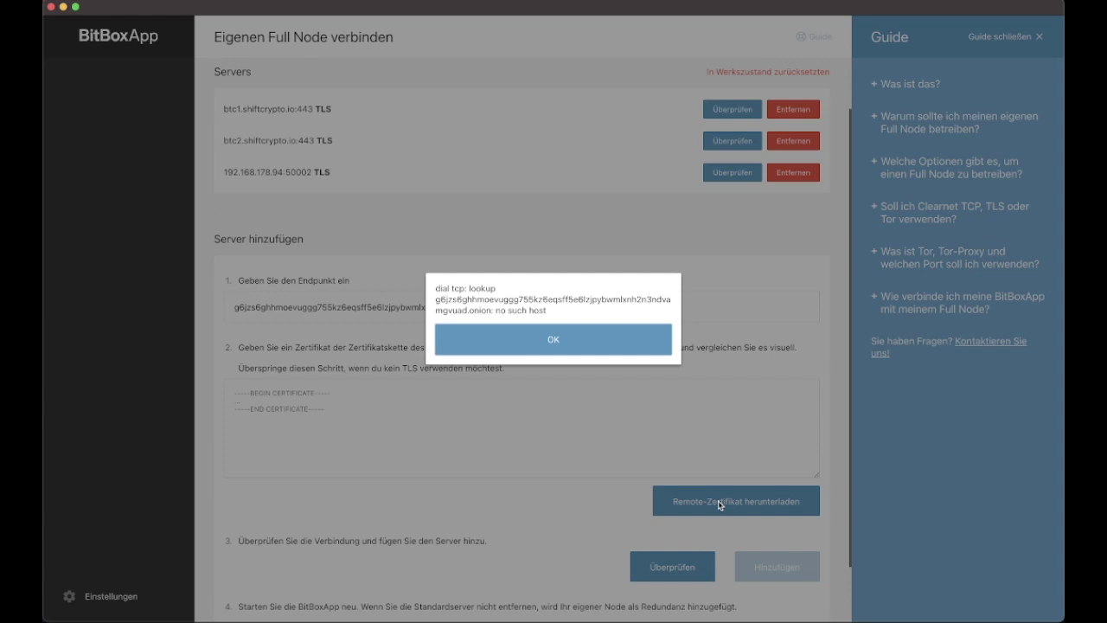
click(552, 345)
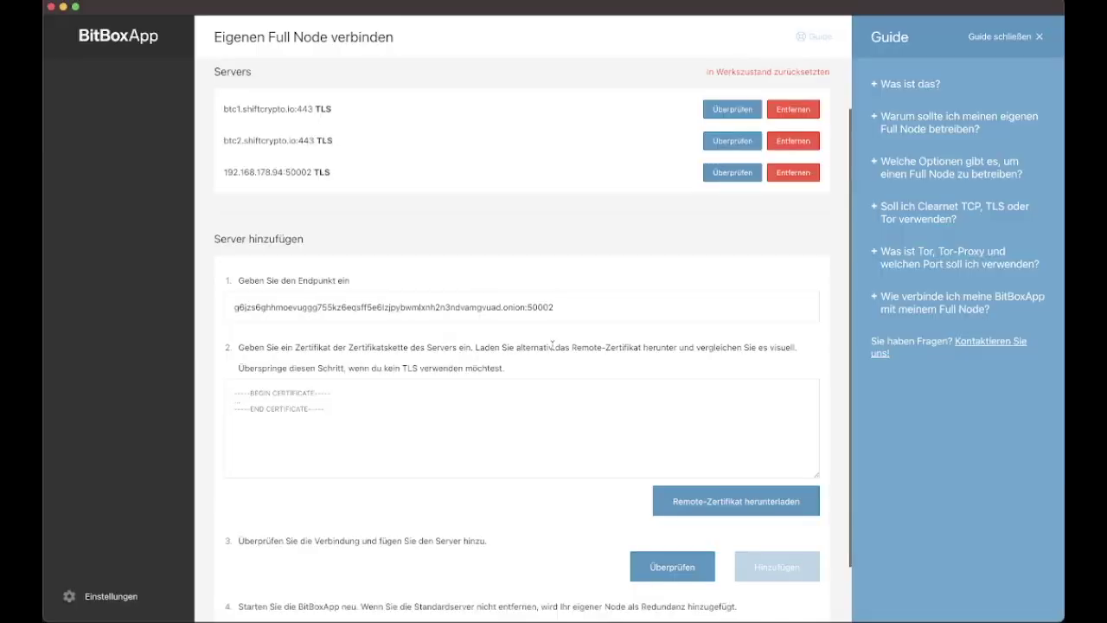
Enable the Tor proxy in the BitBoxApp settings with the proxy address 127.0.0.1:9050
click(104, 599)
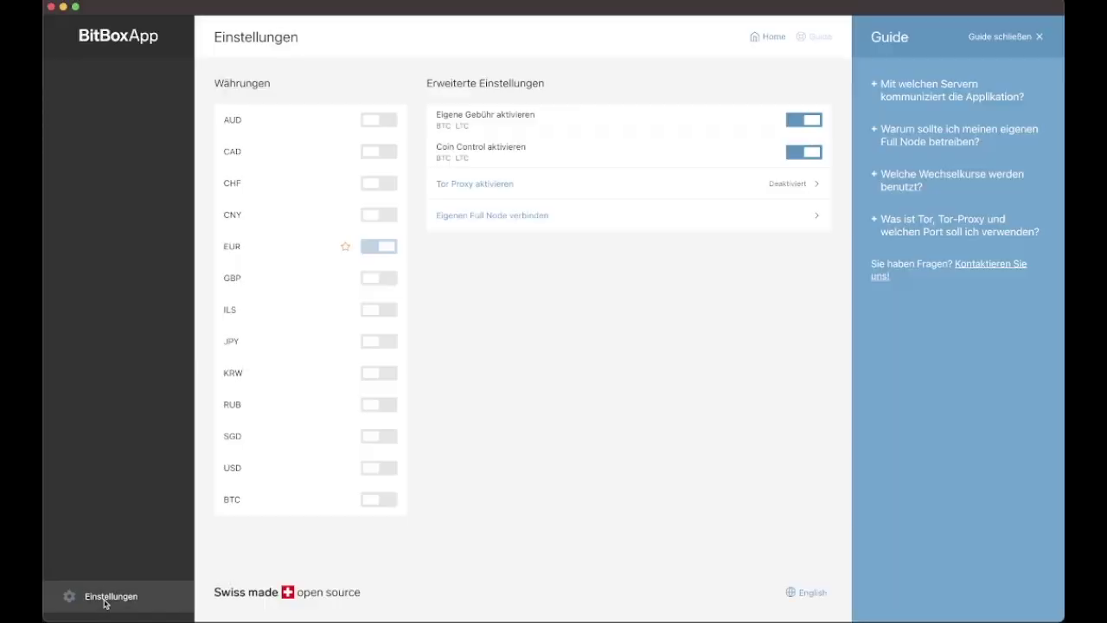
click(544, 193)
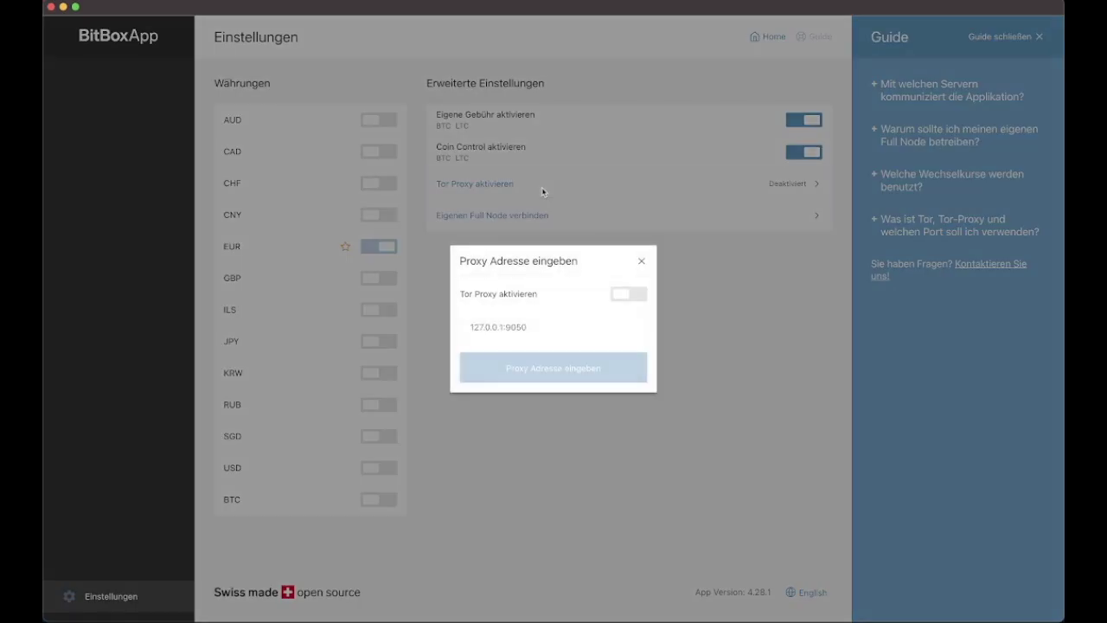
click(623, 294)
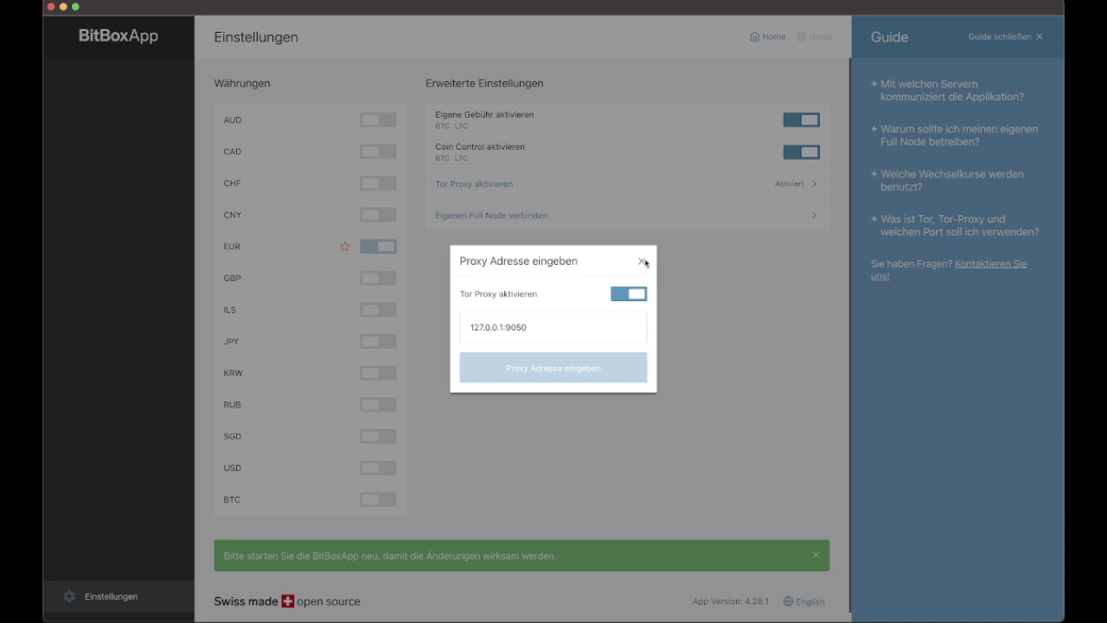
click(641, 262)
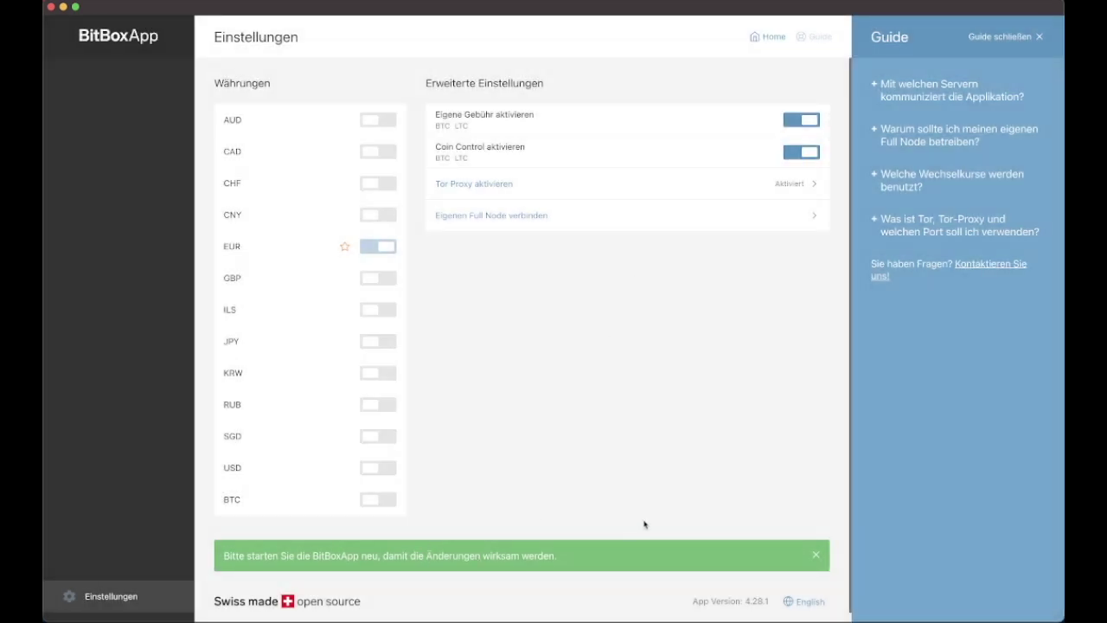
Restart BitBoxApp and hide its guide
click(51, 7)
key(super+space)
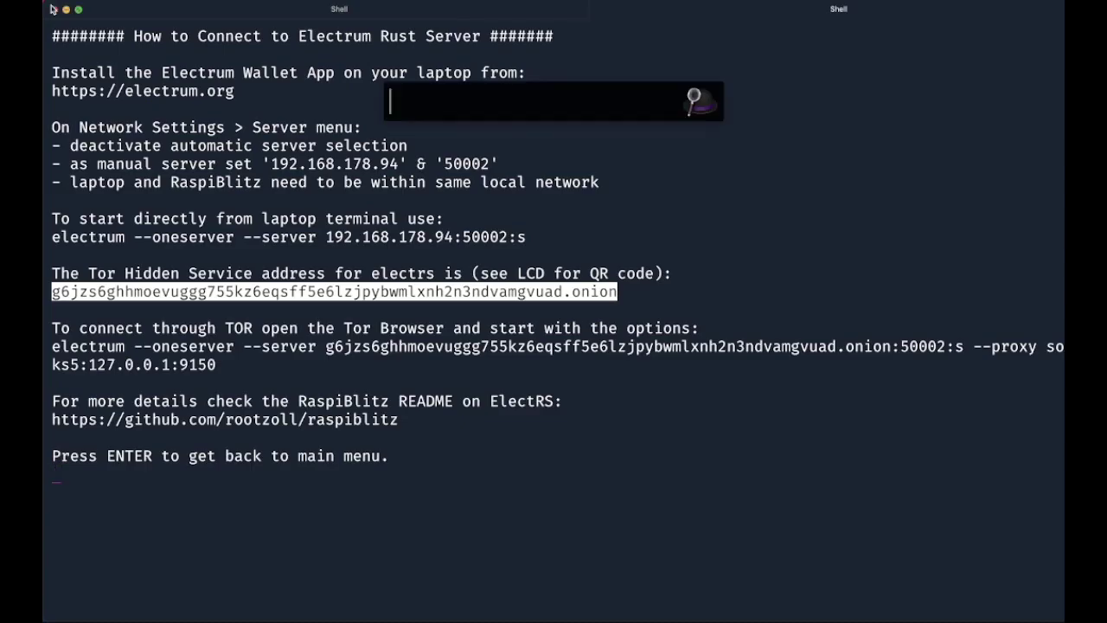
text(bit)
key(Return)
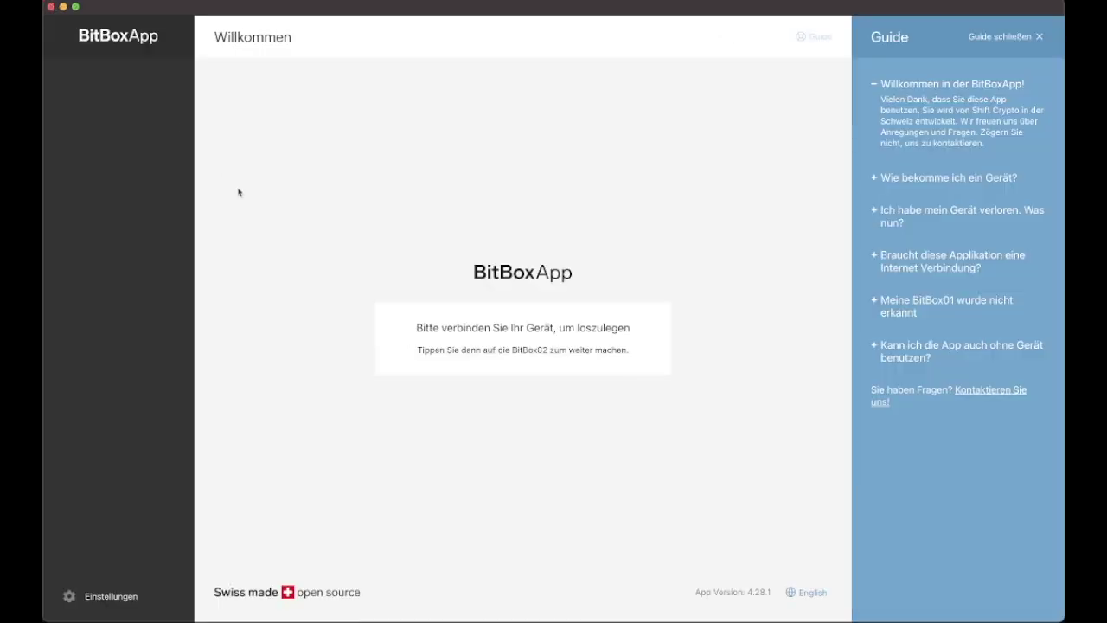
click(1042, 37)
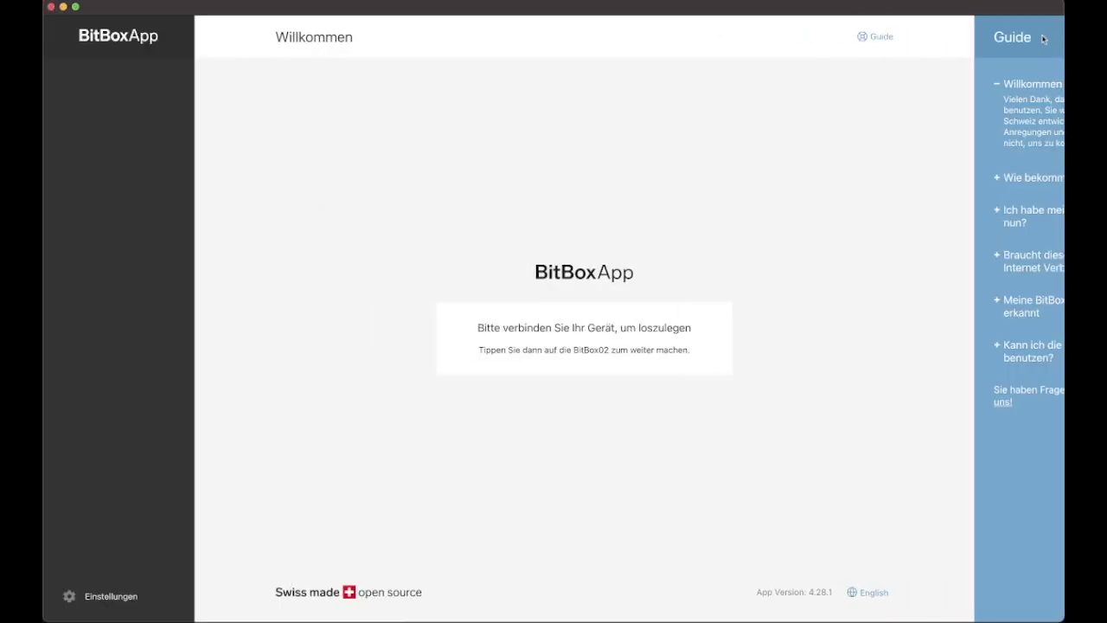
In the own full node settings, enter the electrs onion address with port 50002 as endpoint and try to download the remote certificate
click(112, 595)
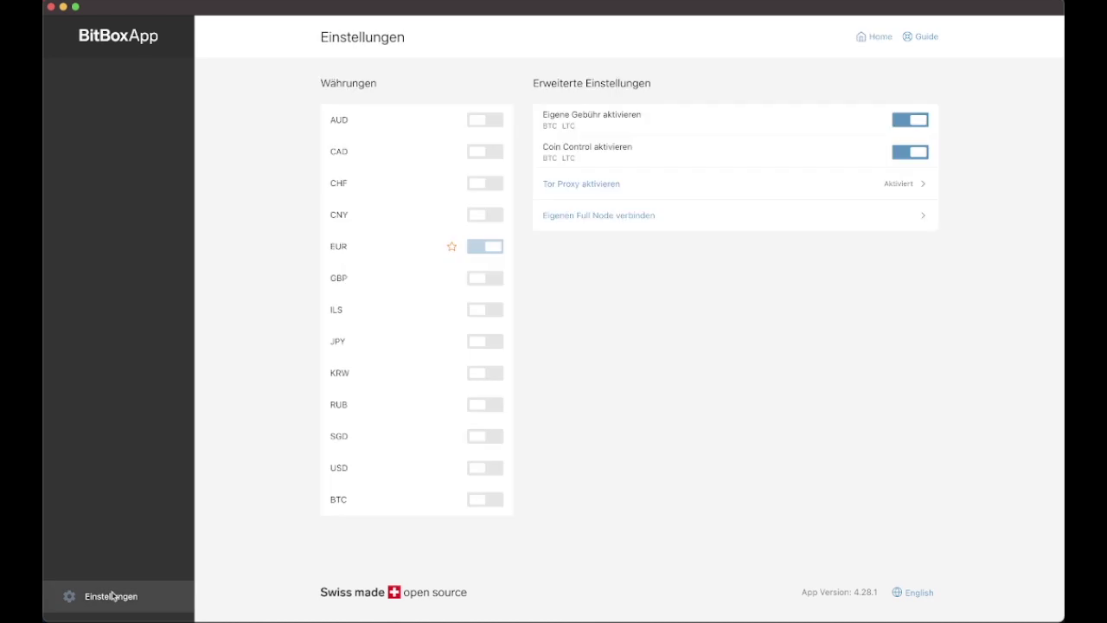
click(687, 221)
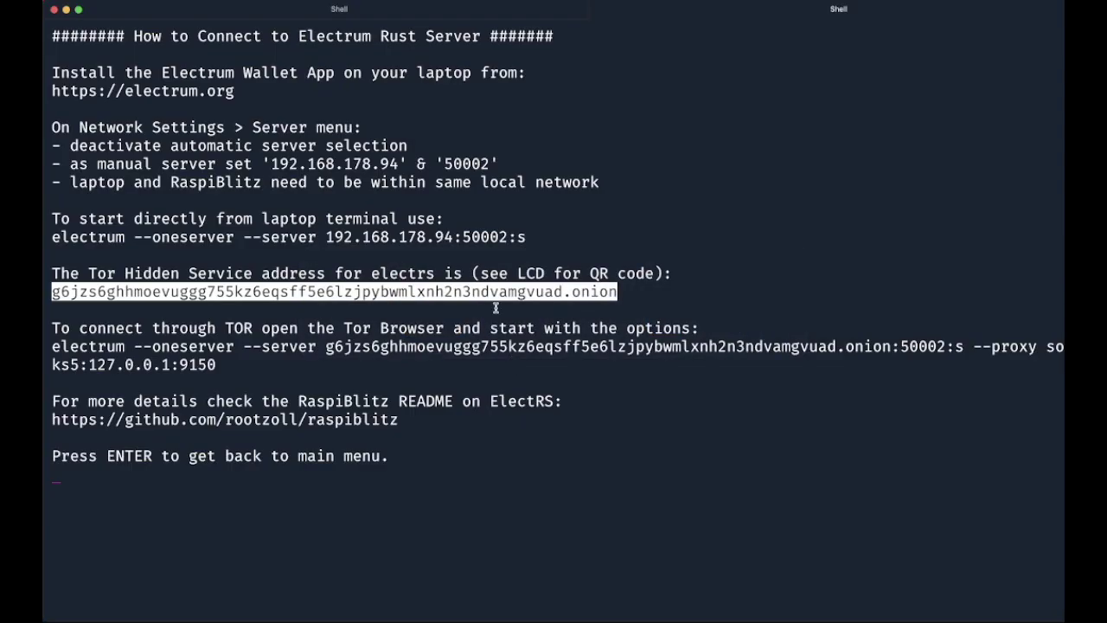
key(super+Tab)
click(411, 372)
text(g6jzs6ghhmoevuggg755kz6eqsff5e6lzjpybwmlxnh2n3ndvamgvuad.onion)
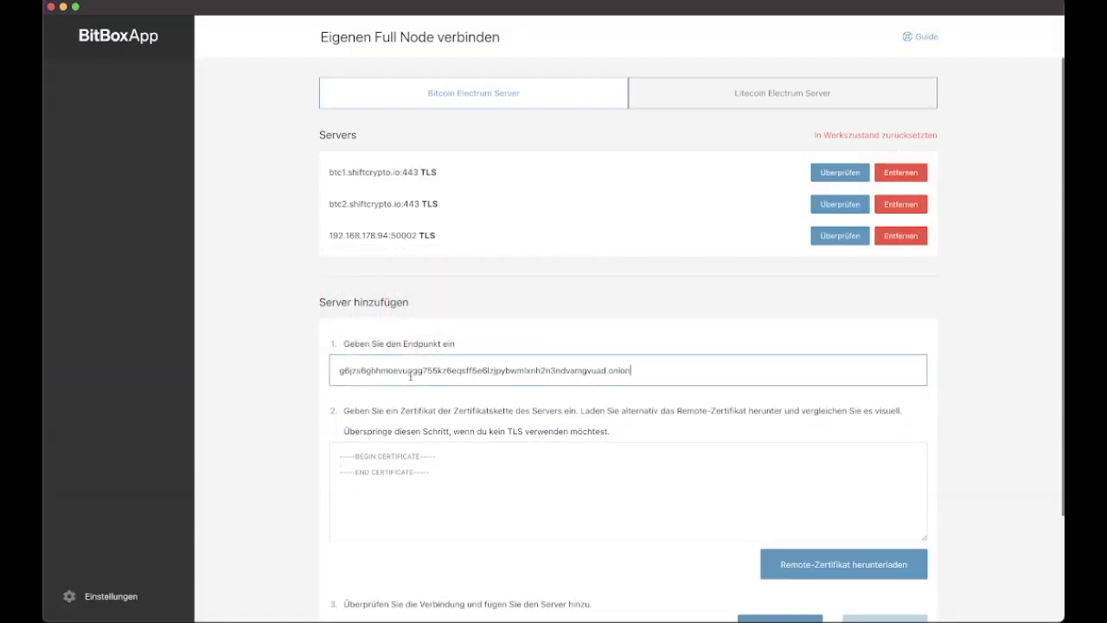
text(50002)
click(826, 571)
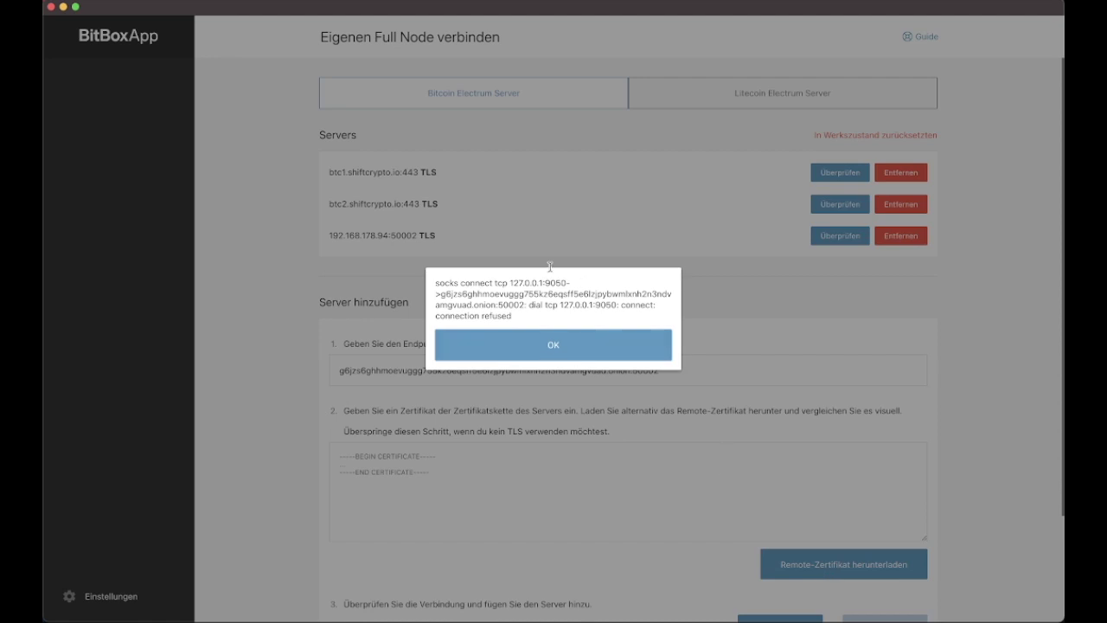
drag(560, 305, 615, 297)
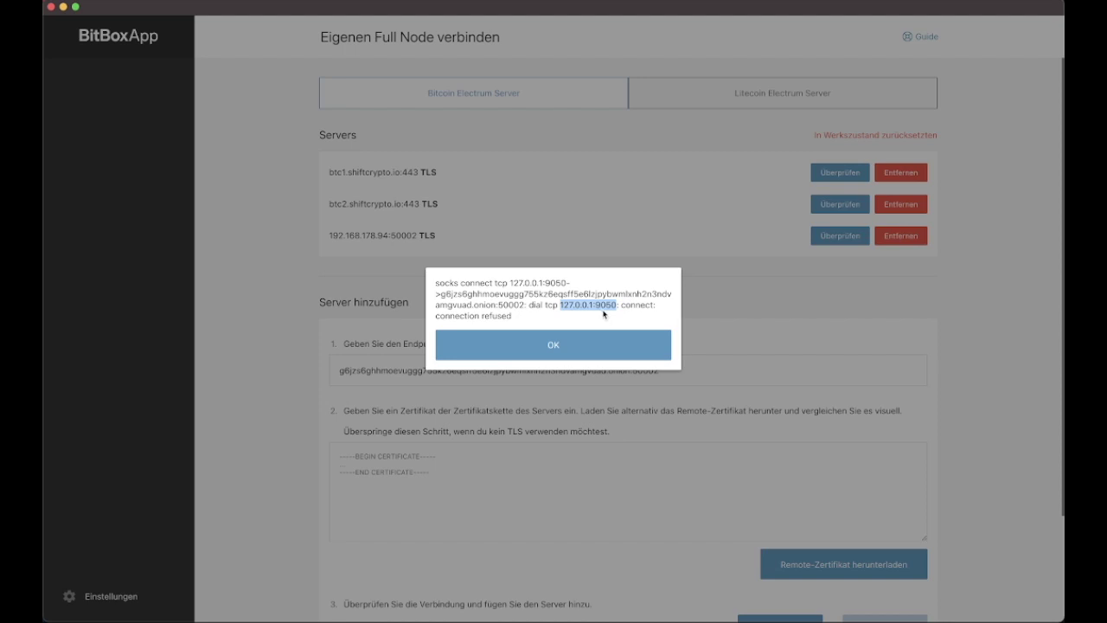
click(607, 310)
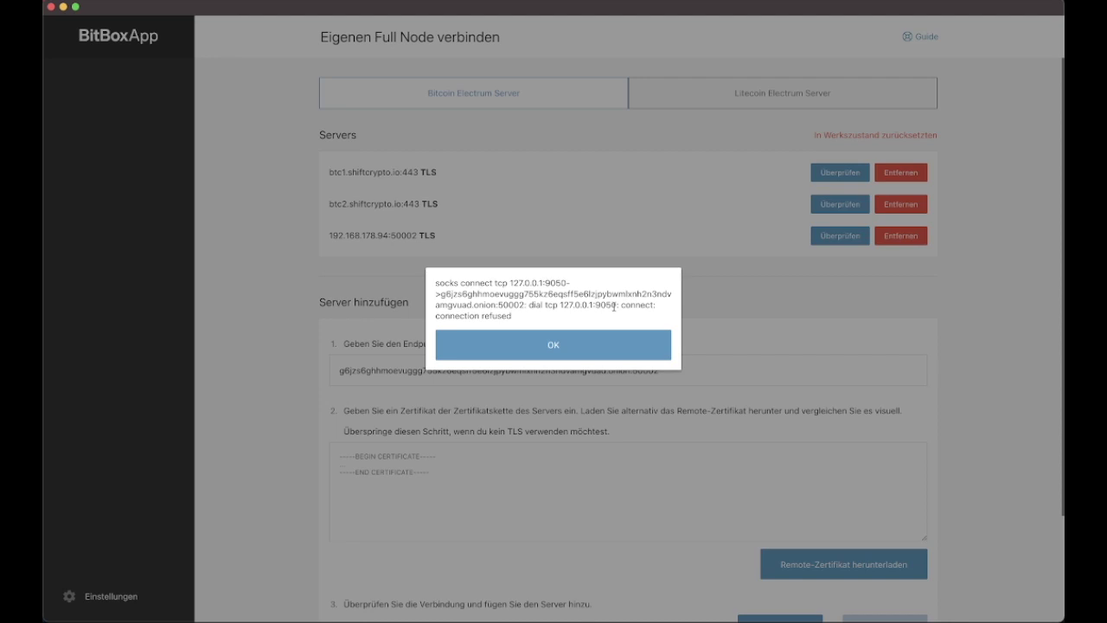
Switch to the terminal, leave the Electrum server instructions, and run "brew install tor"
key(super+Tab)
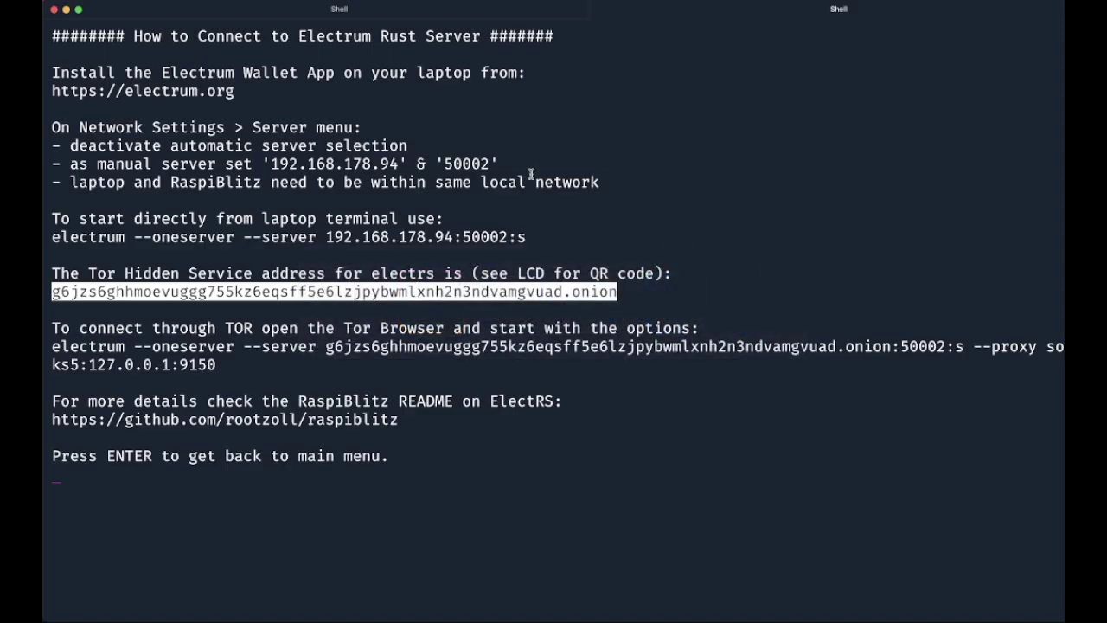
key(Return)
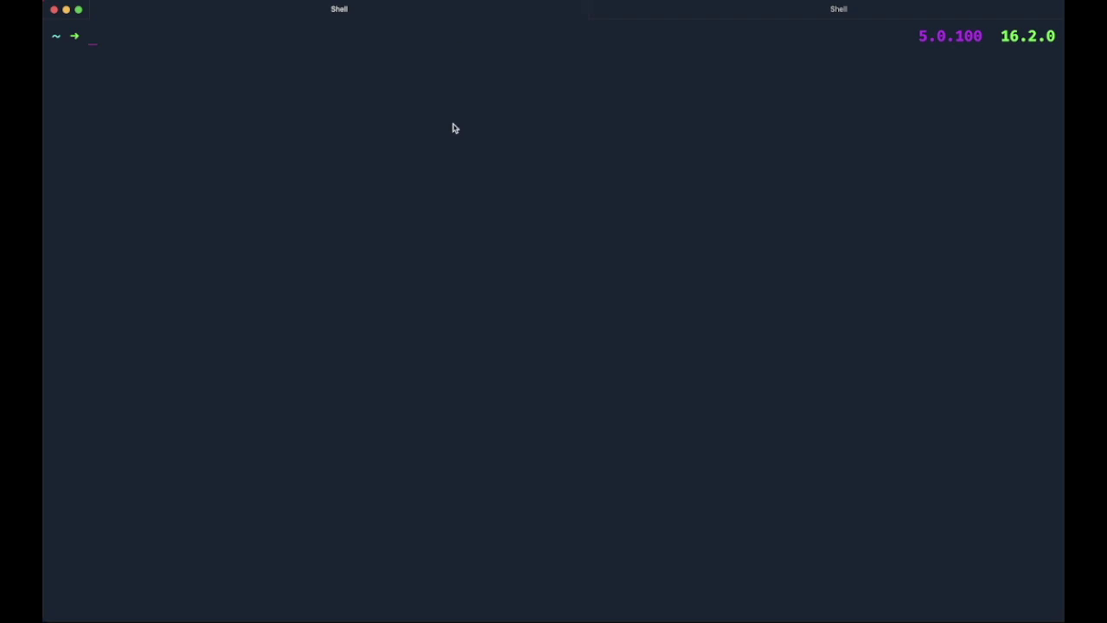
text(brew)
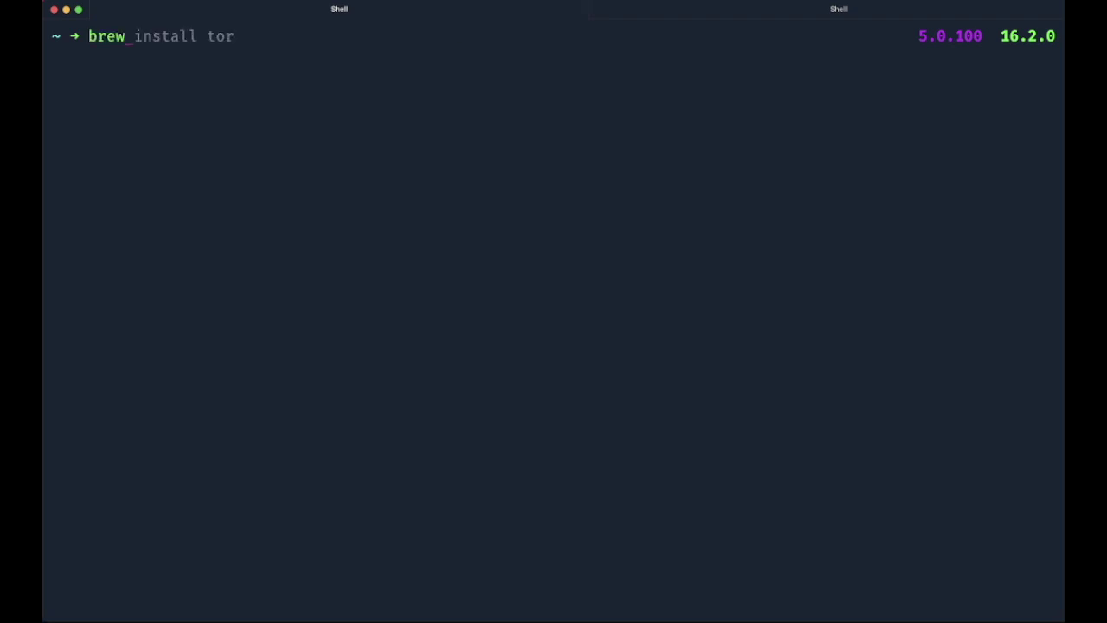
key(Right)
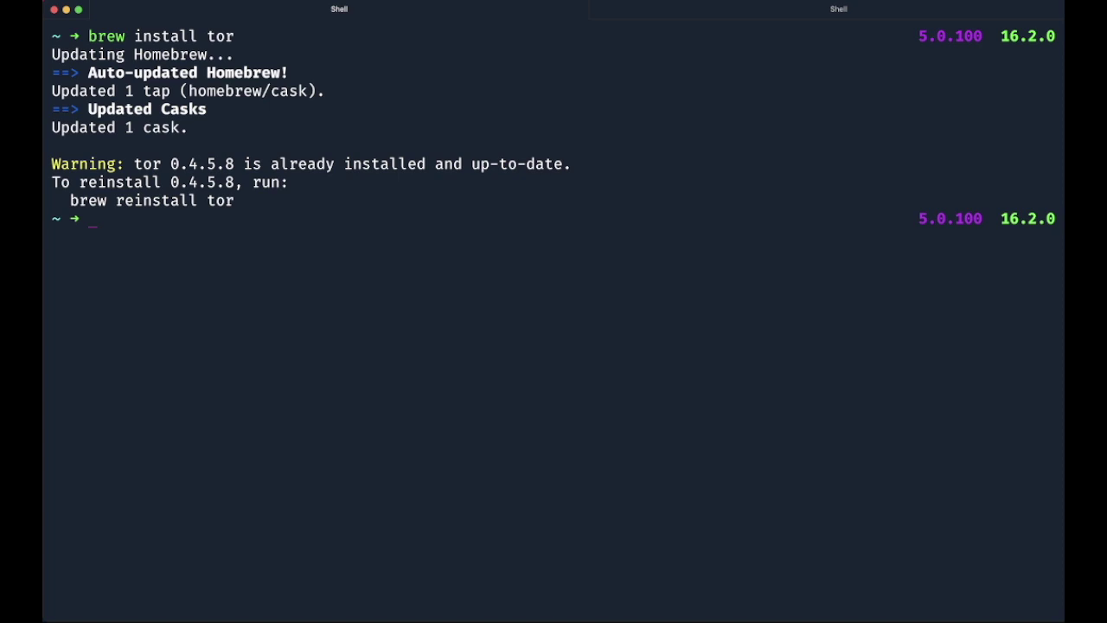
Start the Tor service by running "brew services start tor"
text(brew se)
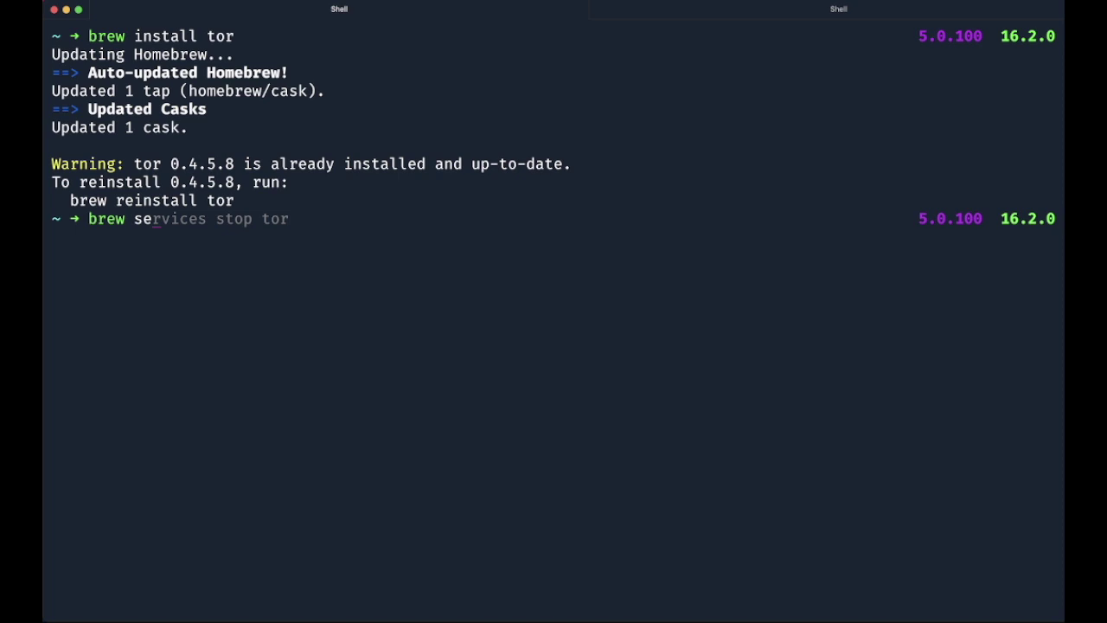
key(Right)
key(BackSpace)
key(BackSpace)
text(art)
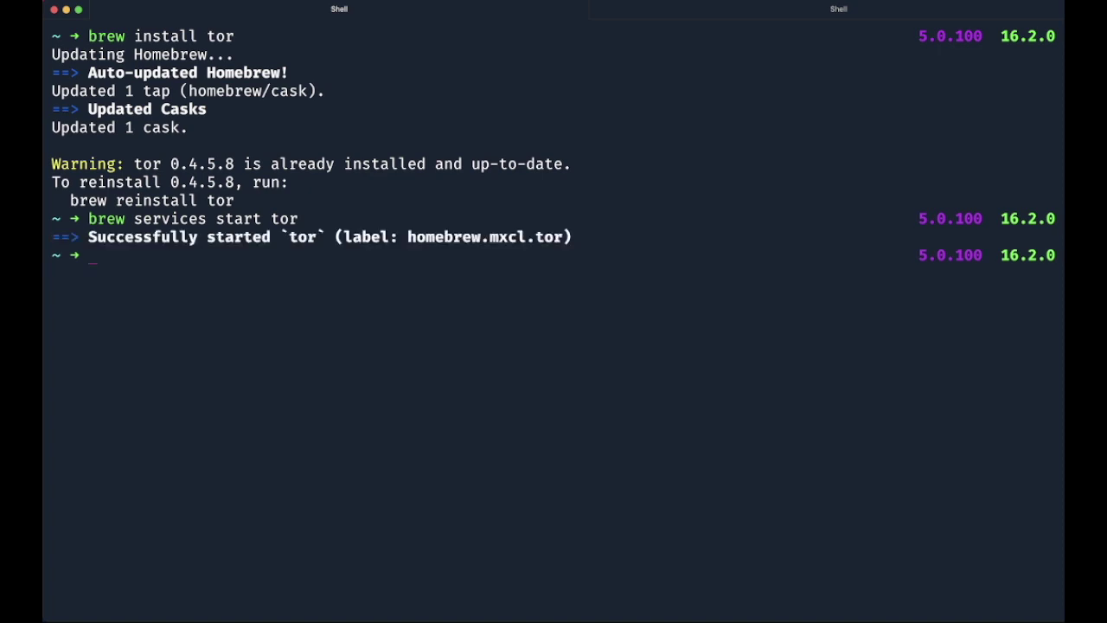
Return to BitBoxApp, dismiss the connection error, and download the remote certificate for the entered onion endpoint
key(super+Tab)
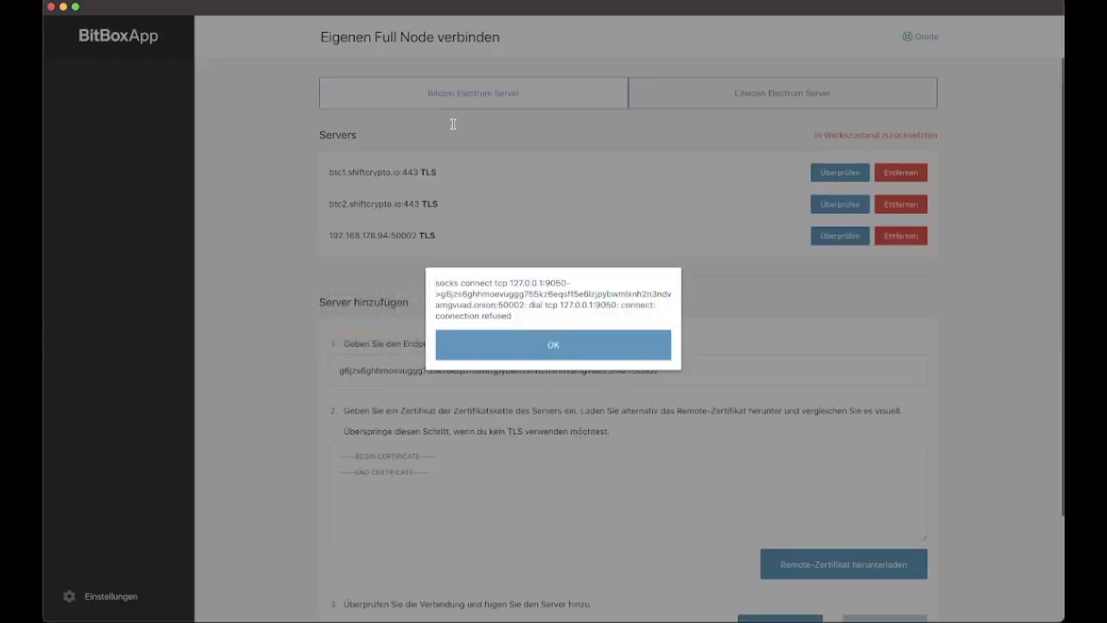
click(516, 351)
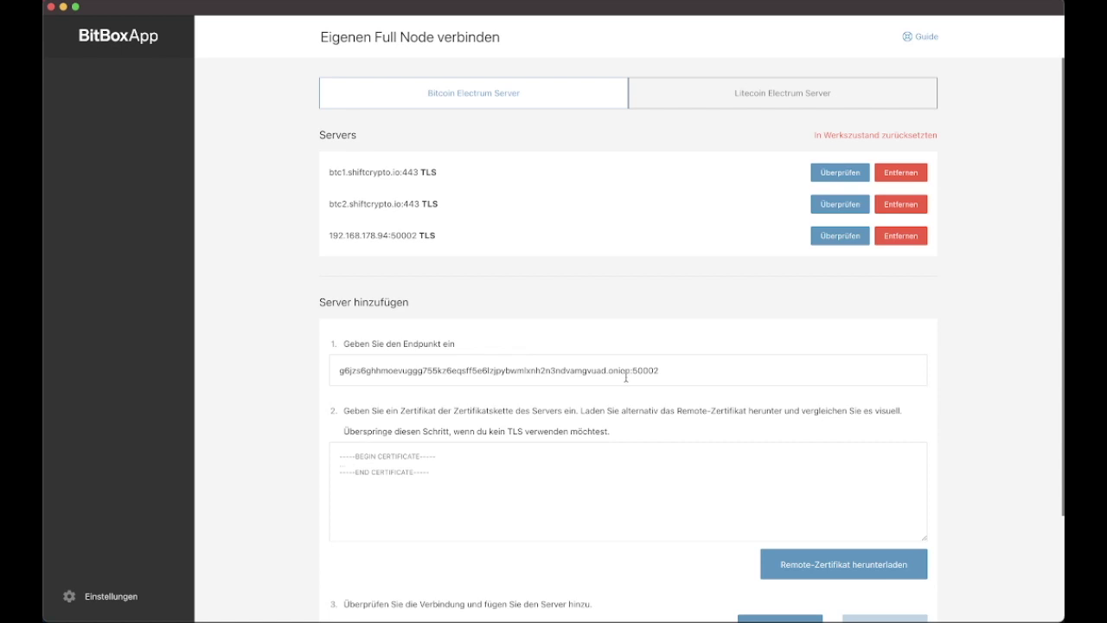
click(807, 571)
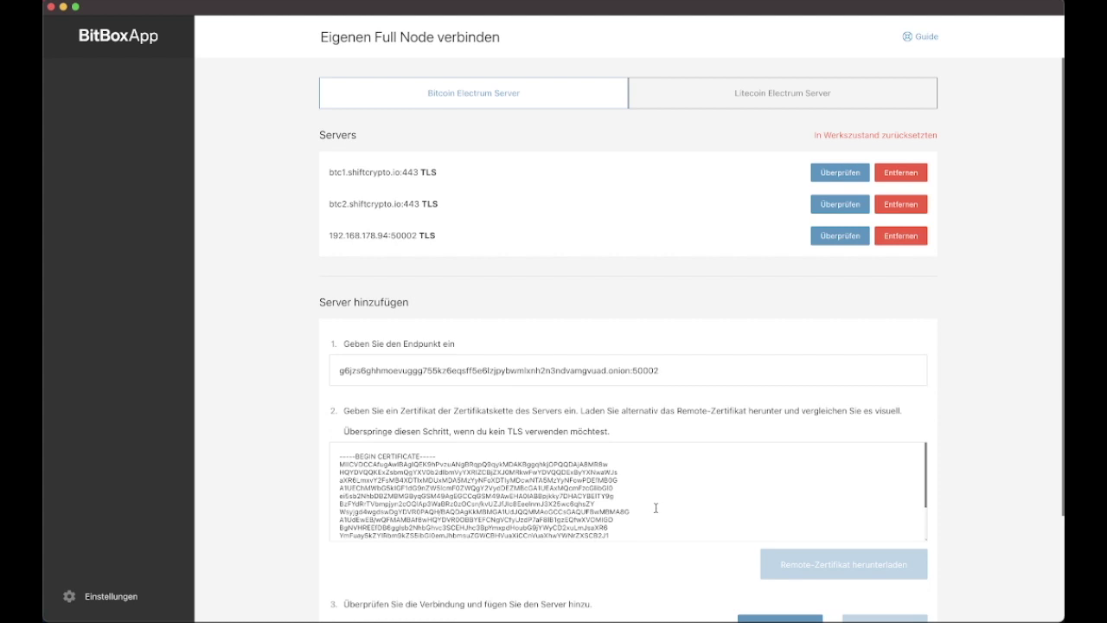
scroll(656, 508, down, 3)
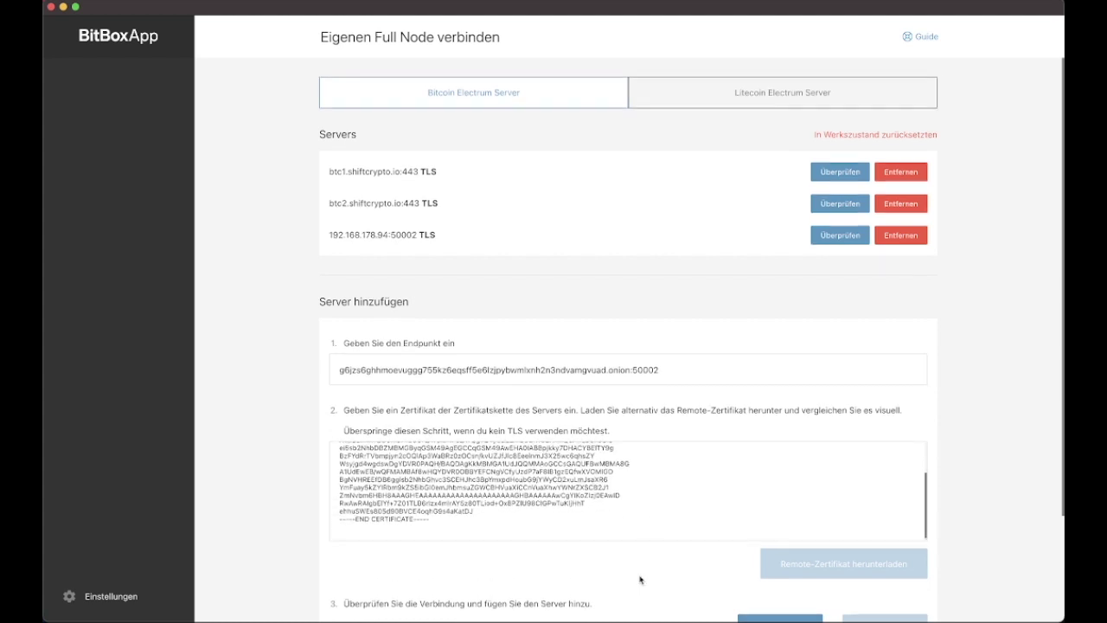
Check the connection to the onion endpoint on port 50002 and add it to the Bitcoin Electrum server list
scroll(642, 578, down, 2)
click(797, 546)
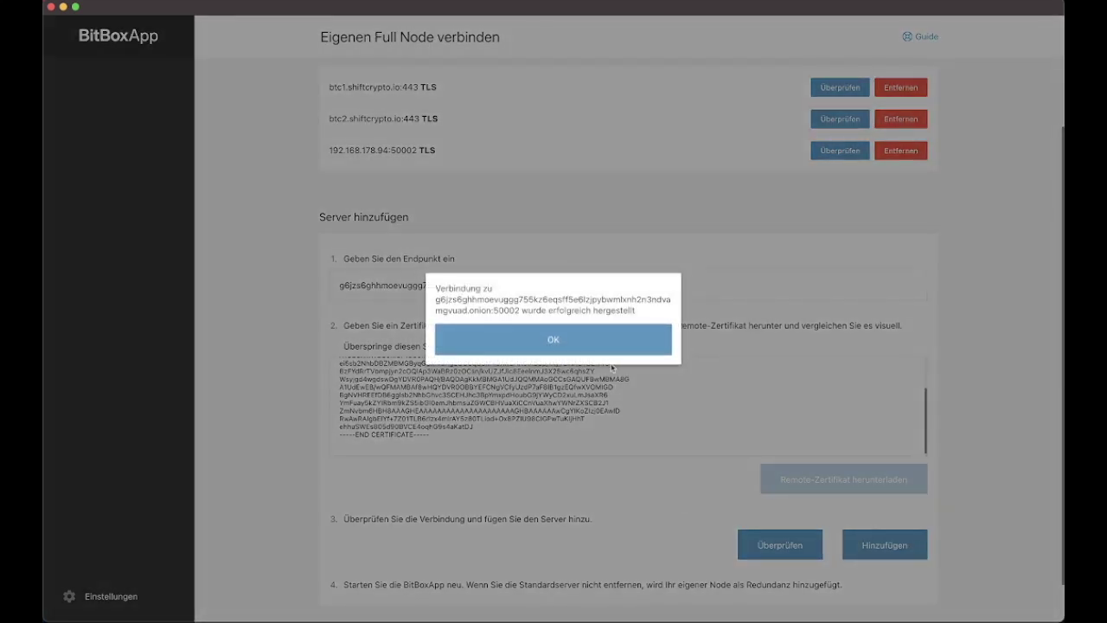
click(610, 345)
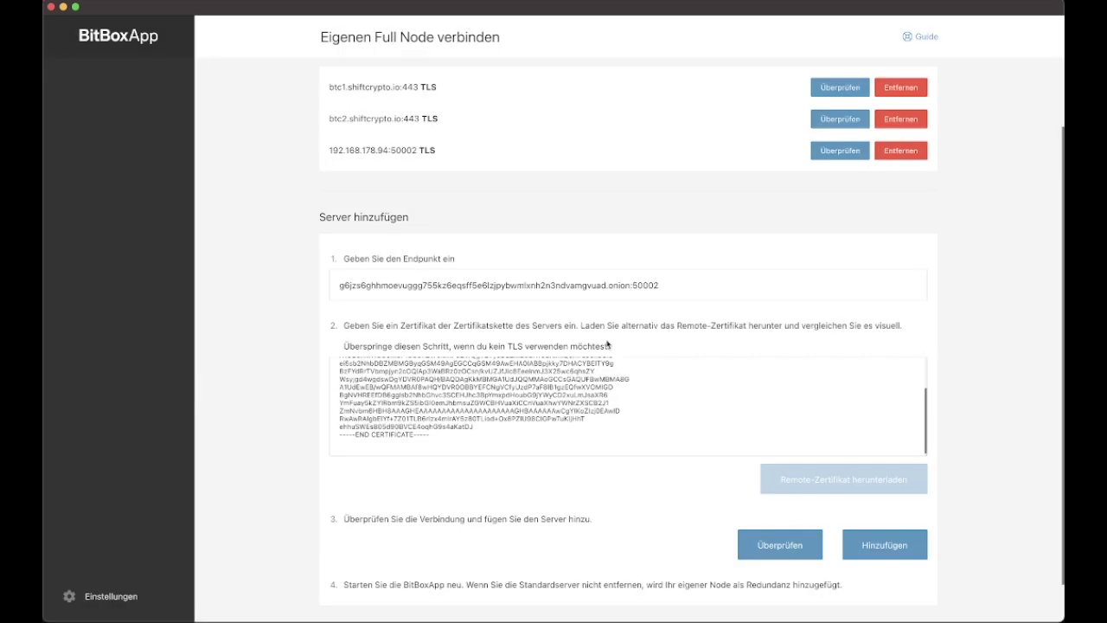
click(905, 541)
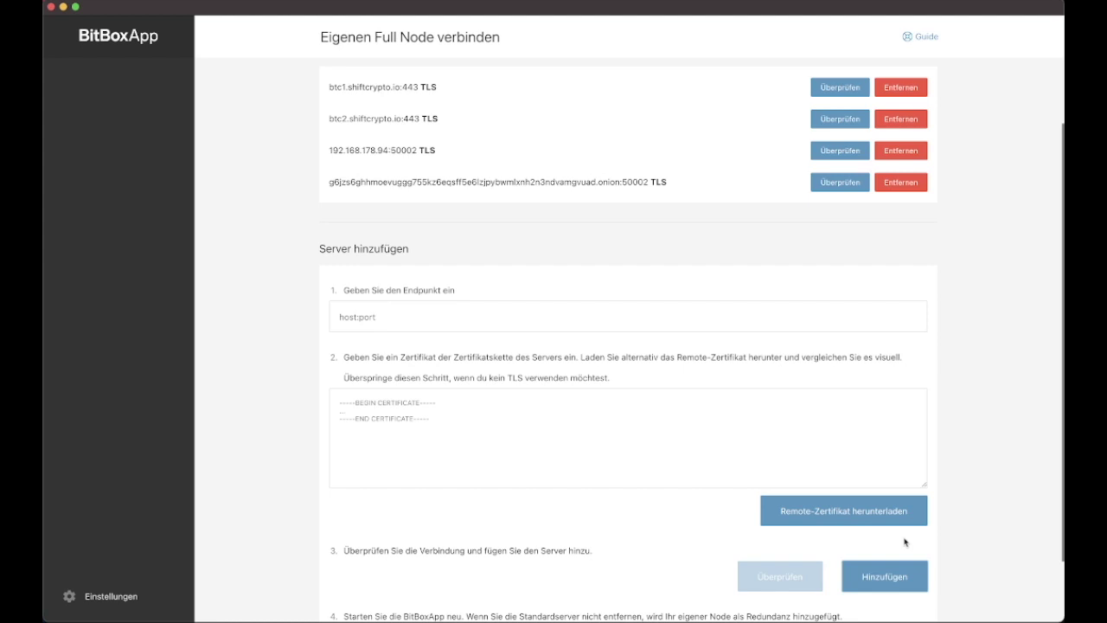
scroll(771, 284, up, 1)
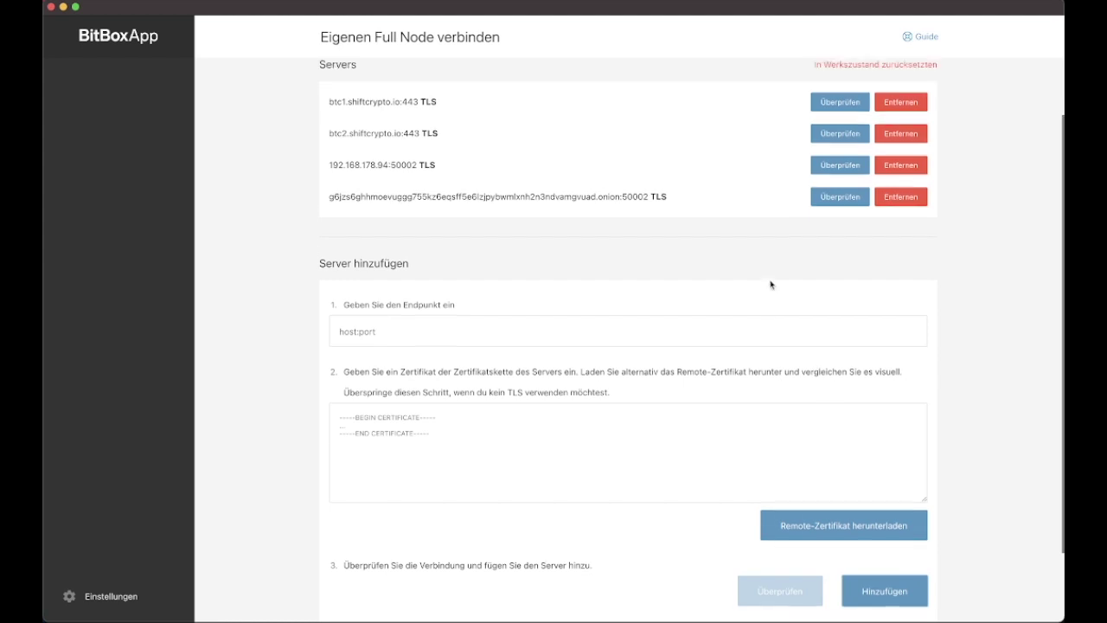
scroll(770, 284, up, 2)
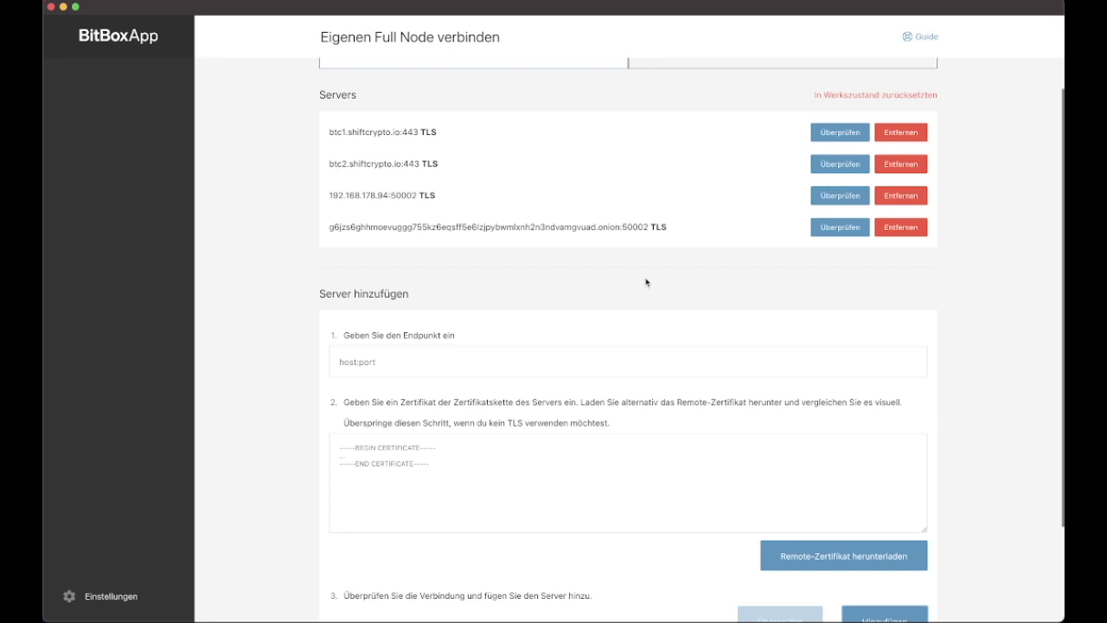
Switch to Umbrel in the browser and show the wallet connection instructions for BitBoxApp
key(super+Tab)
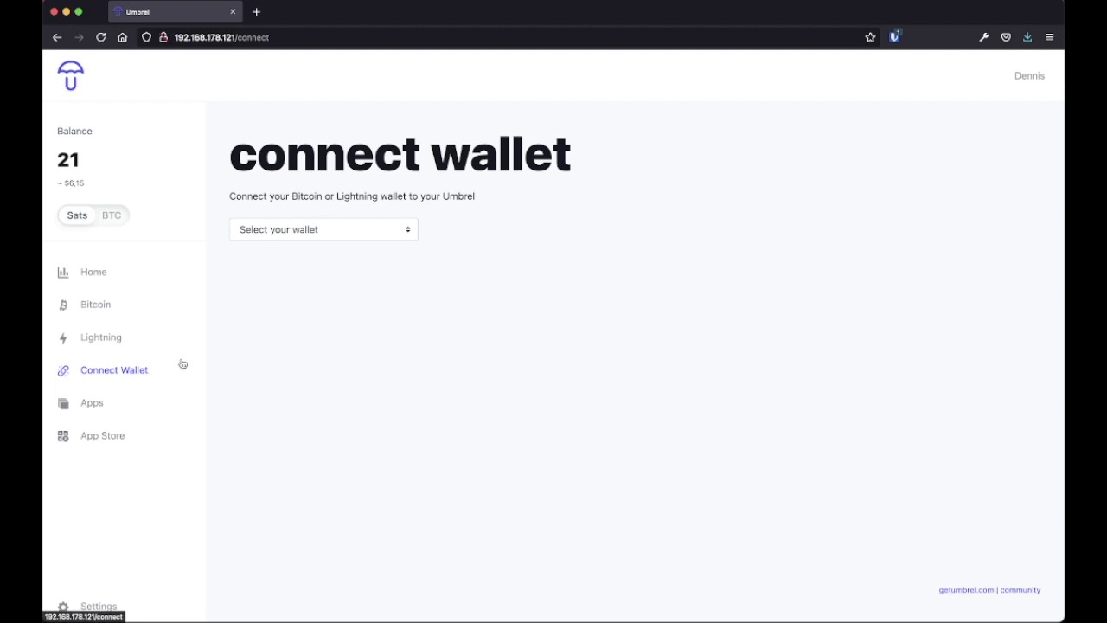
click(395, 232)
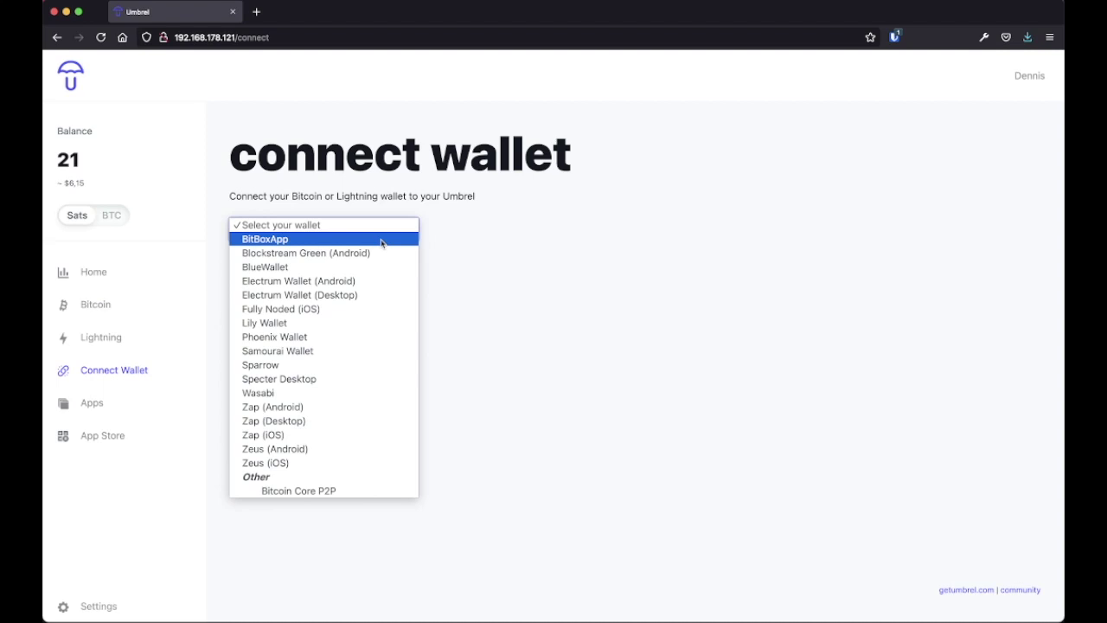
click(382, 242)
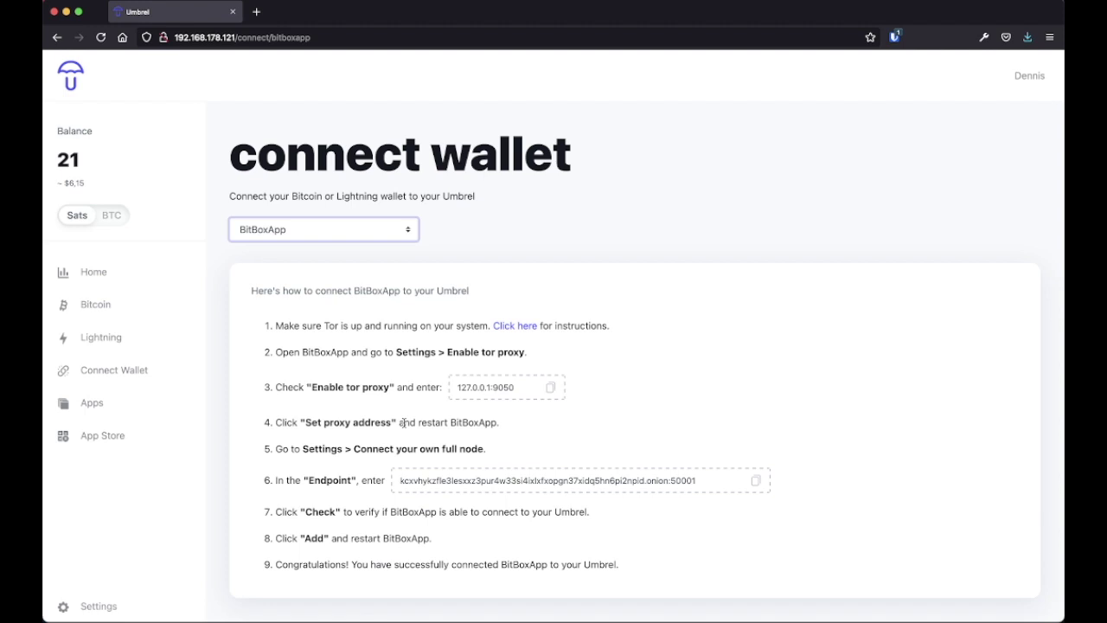
Copy Umbrel's onion endpoint on port 50001 into BitBoxApp's new server endpoint and try to download its remote certificate
click(756, 482)
key(super+c)
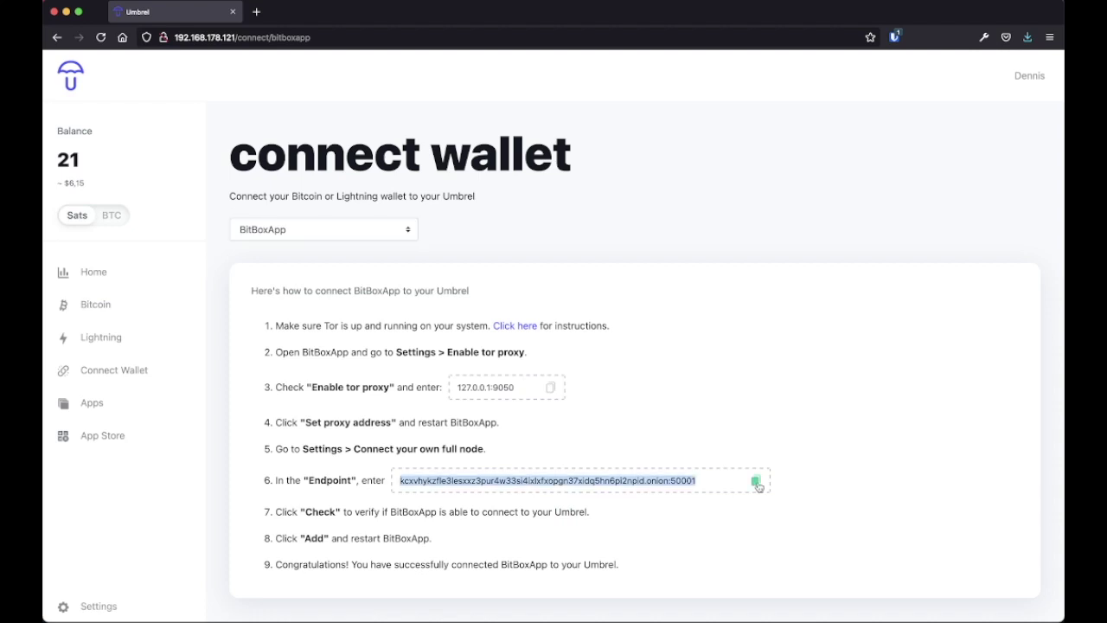
key(super+Tab)
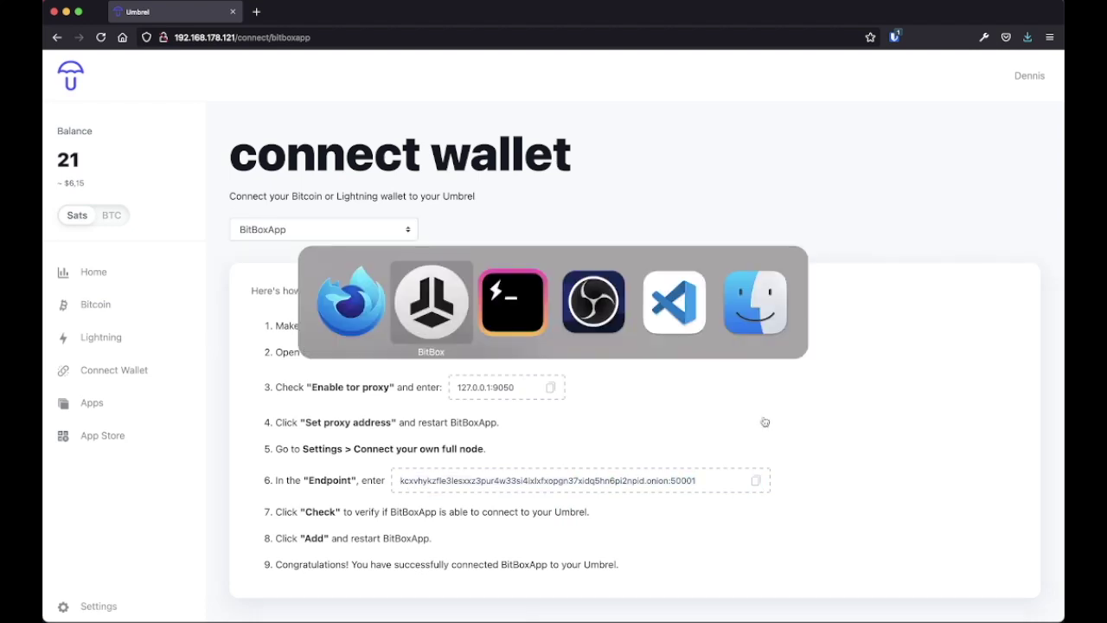
click(536, 361)
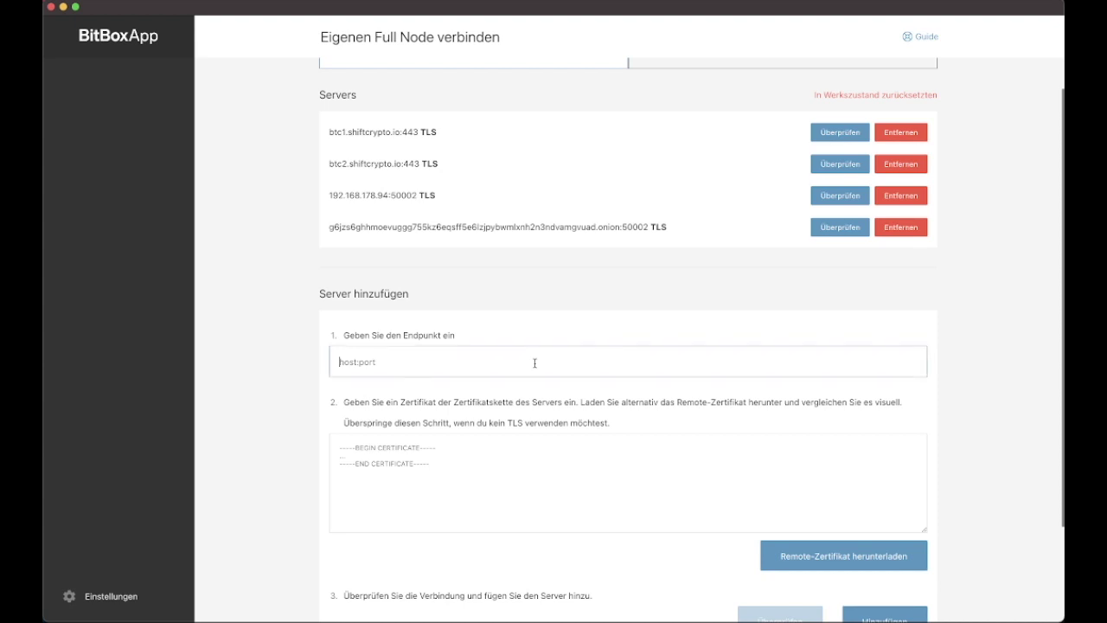
key(super+v)
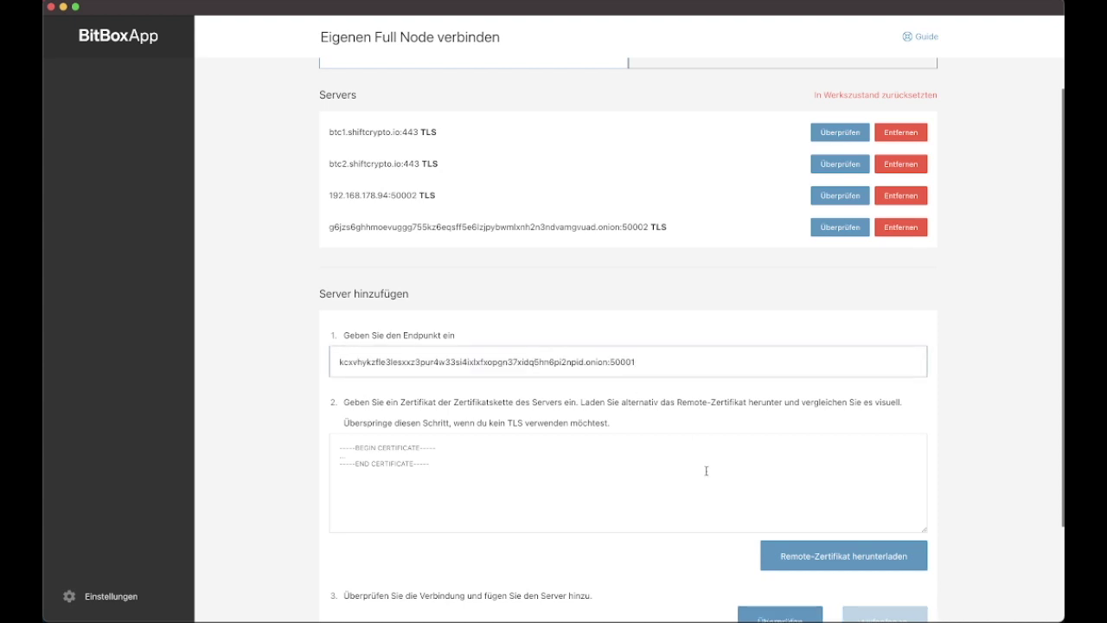
click(806, 558)
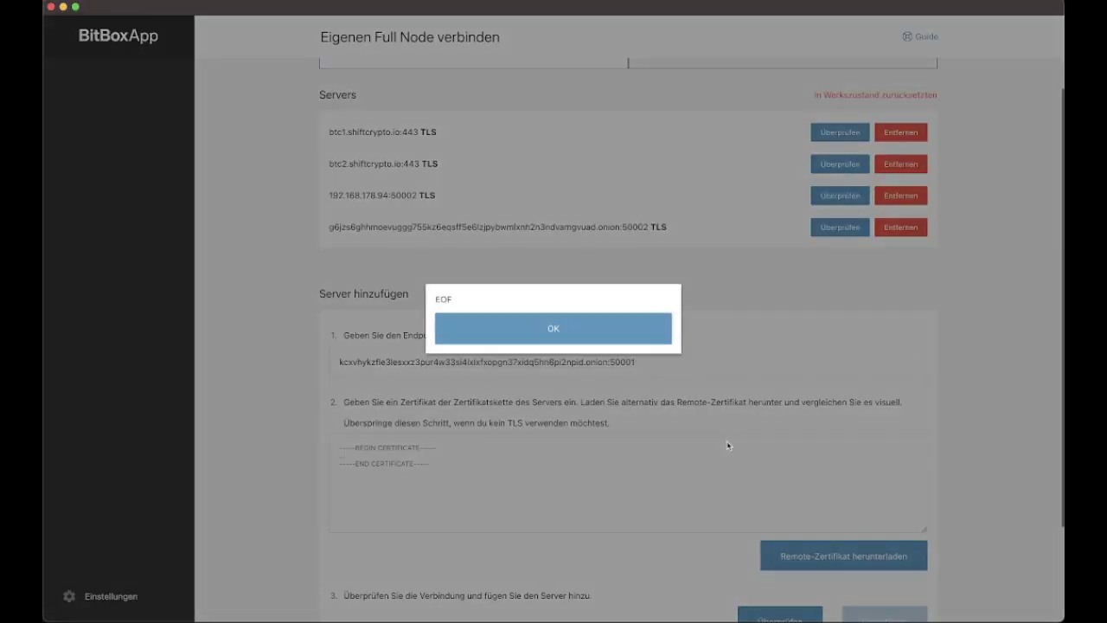
click(660, 343)
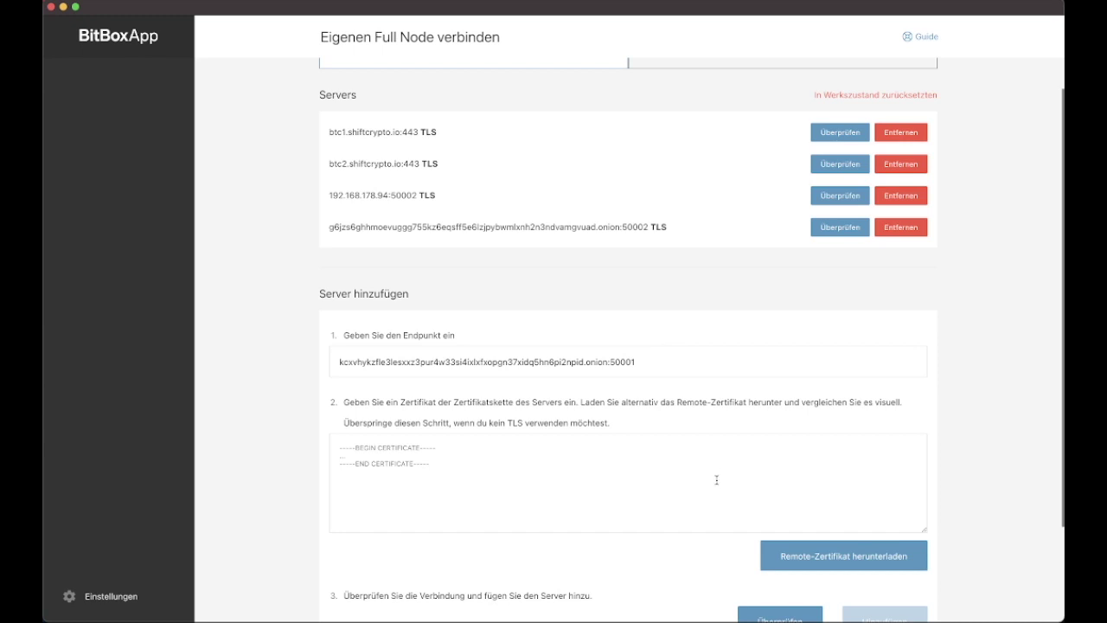
Check the connection to the port 50001 onion endpoint without a certificate and add it to the Bitcoin Electrum server list
scroll(717, 480, down, 3)
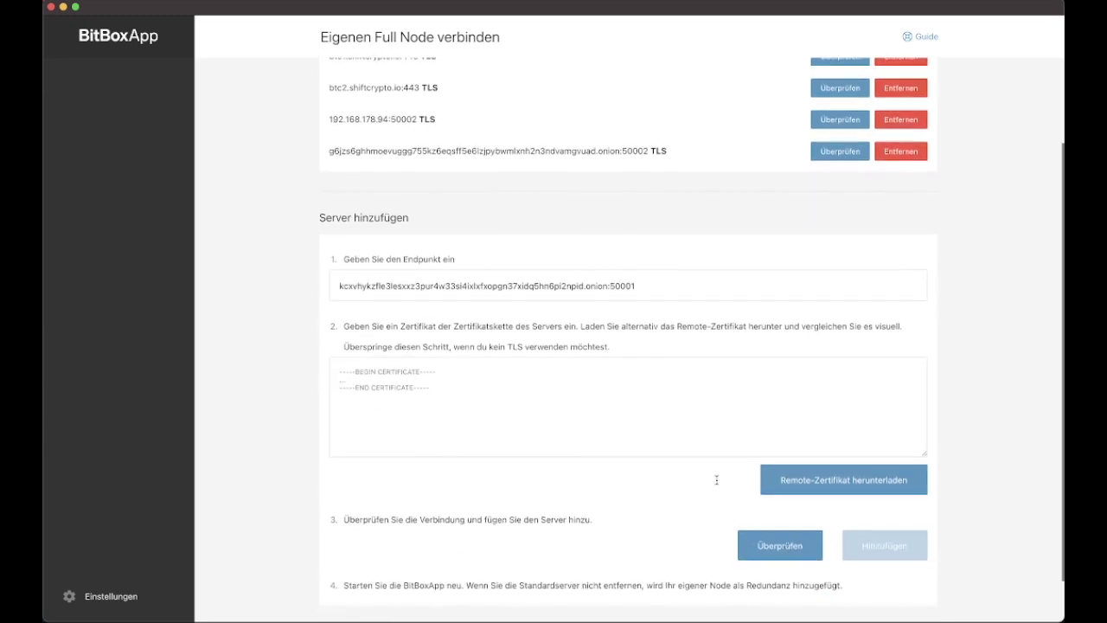
click(775, 557)
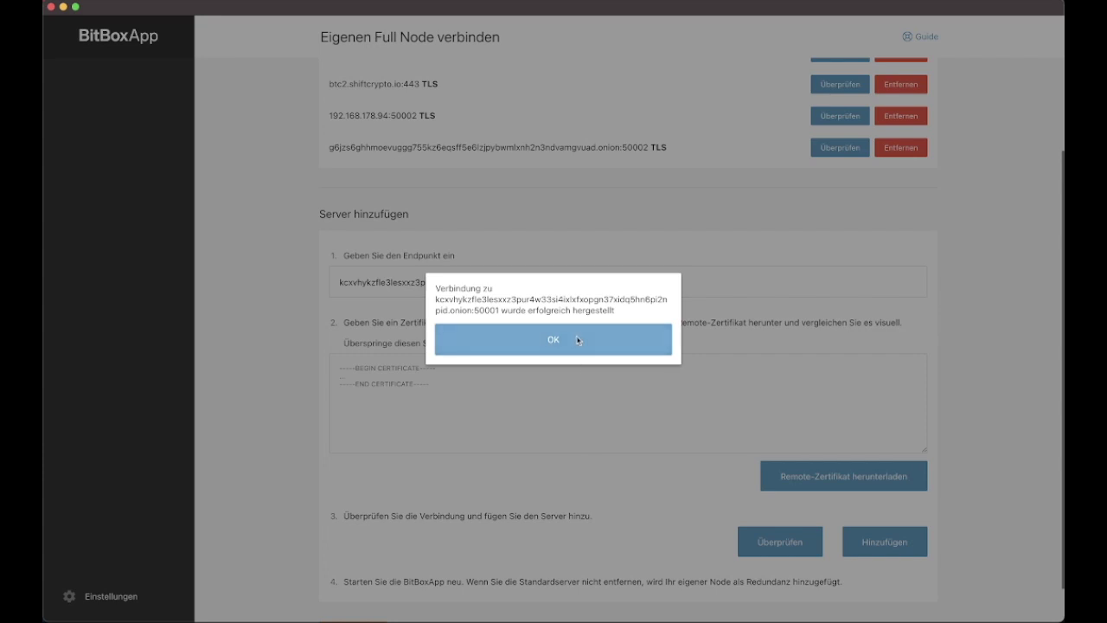
click(578, 340)
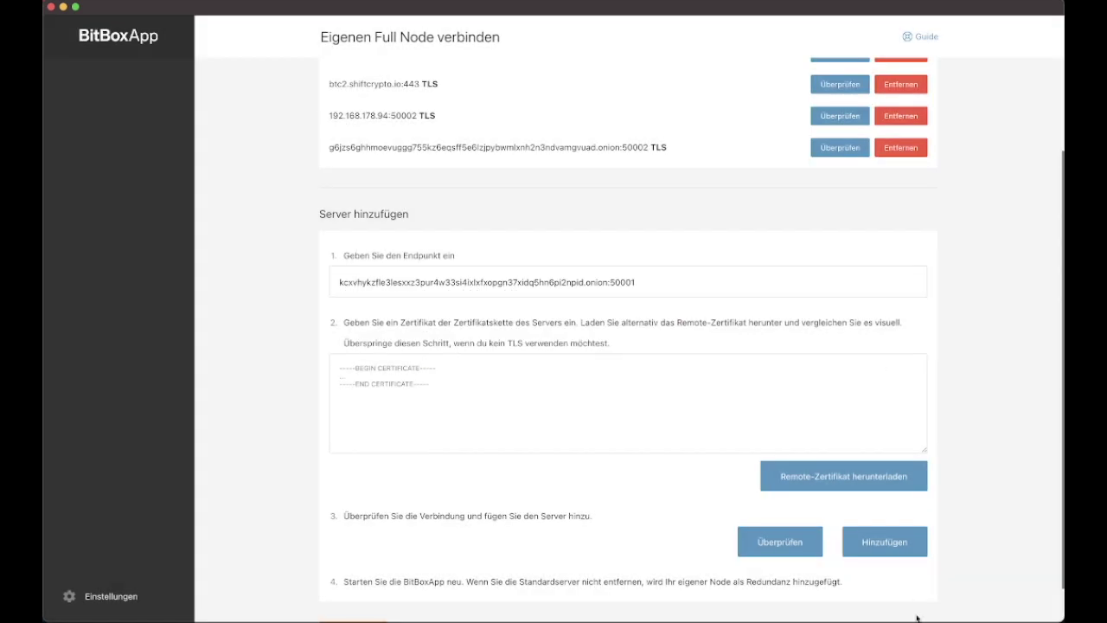
click(911, 548)
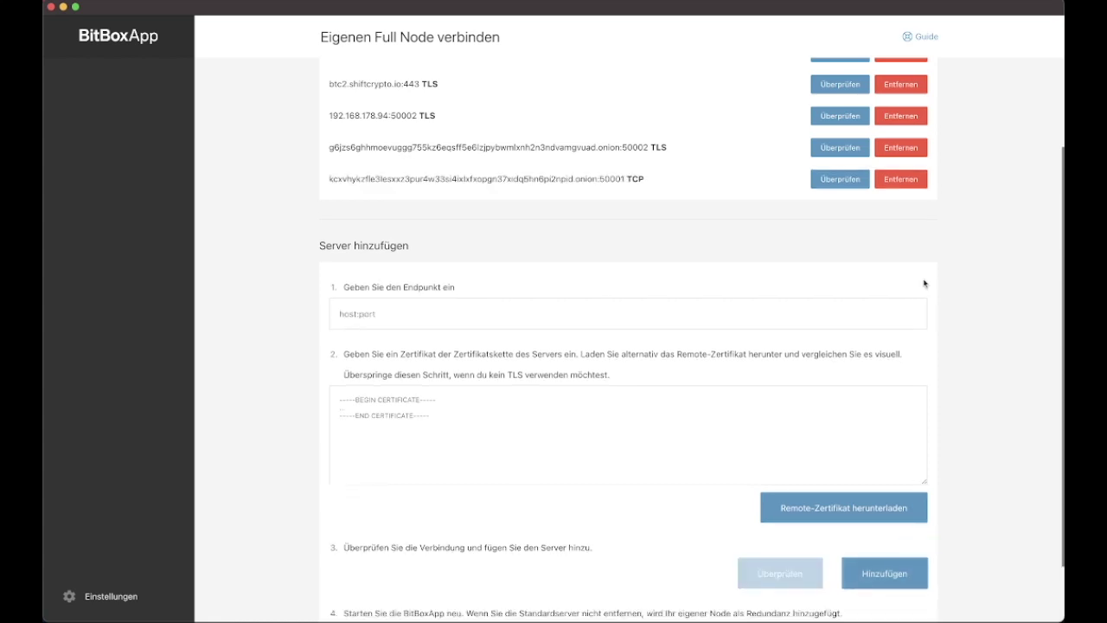
Review the server list entries for 192.168.178.94:50002 and the onion endpoints on ports 50002 and 50001
scroll(719, 210, up, 3)
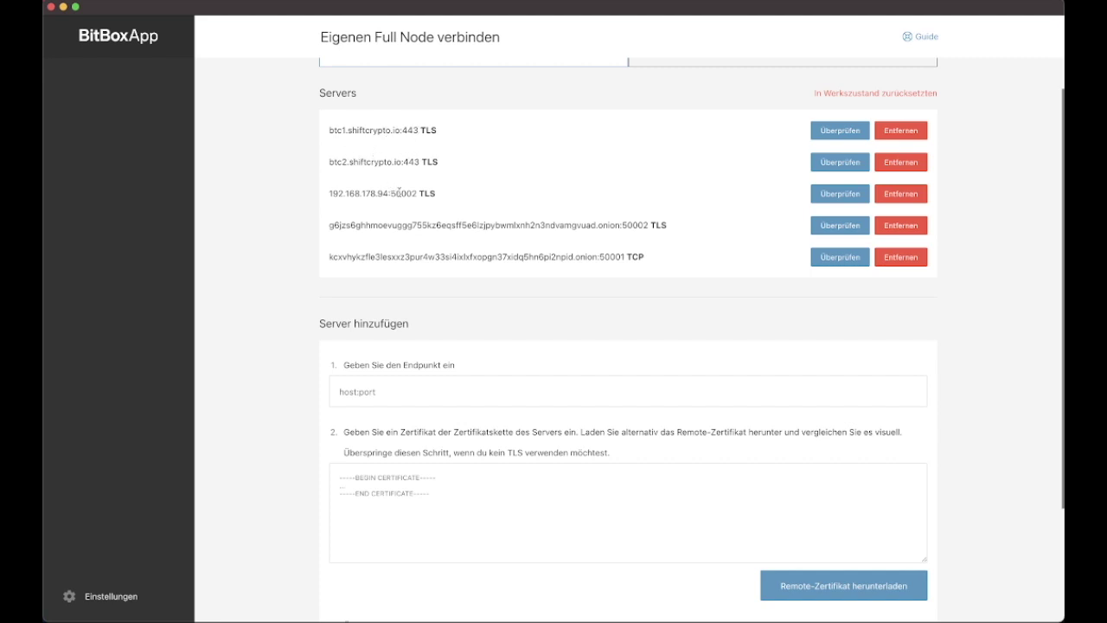
drag(402, 193, 330, 195)
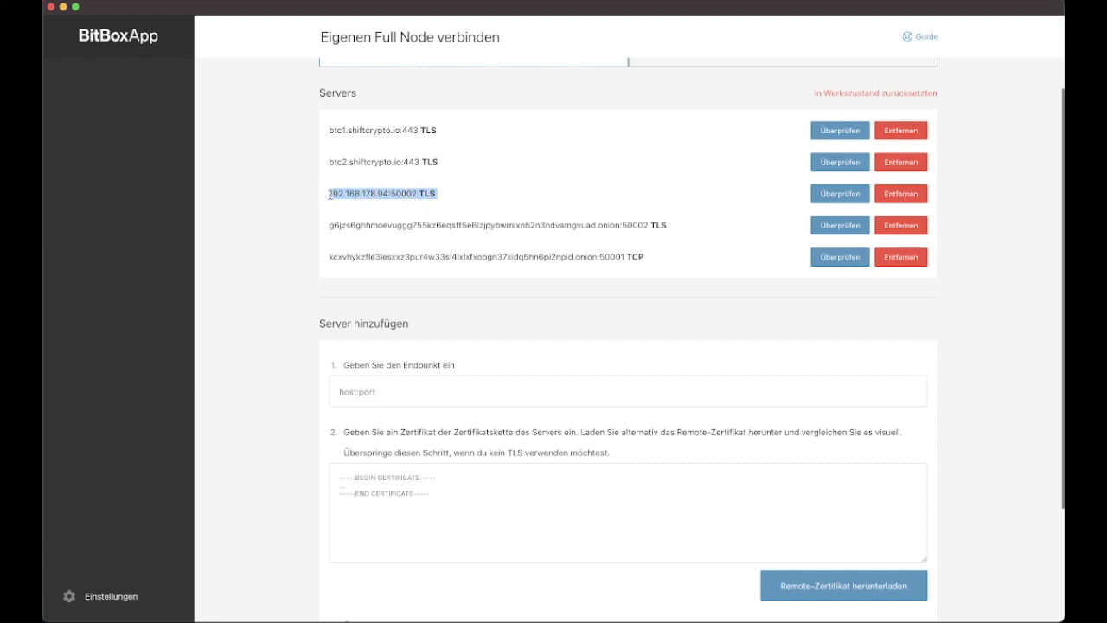
triple_click(392, 223)
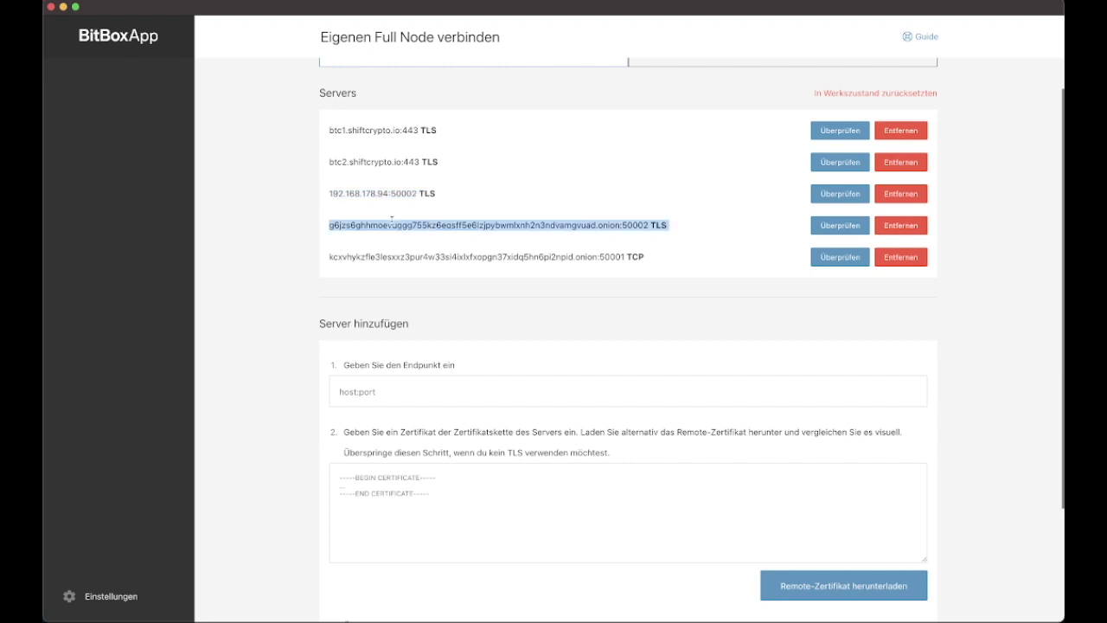
triple_click(395, 256)
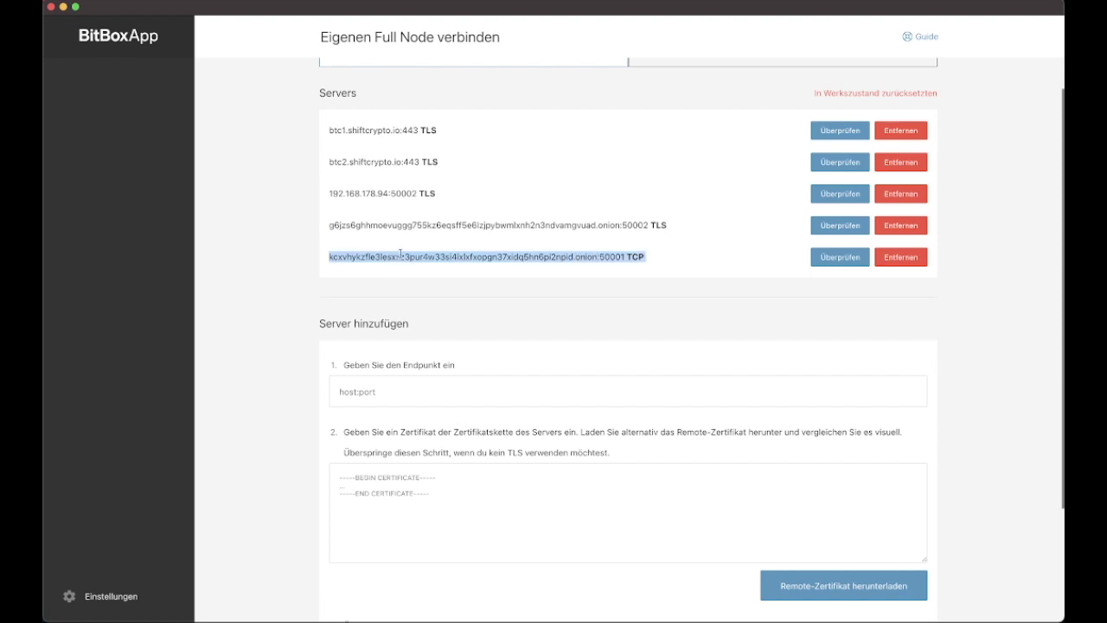
click(419, 248)
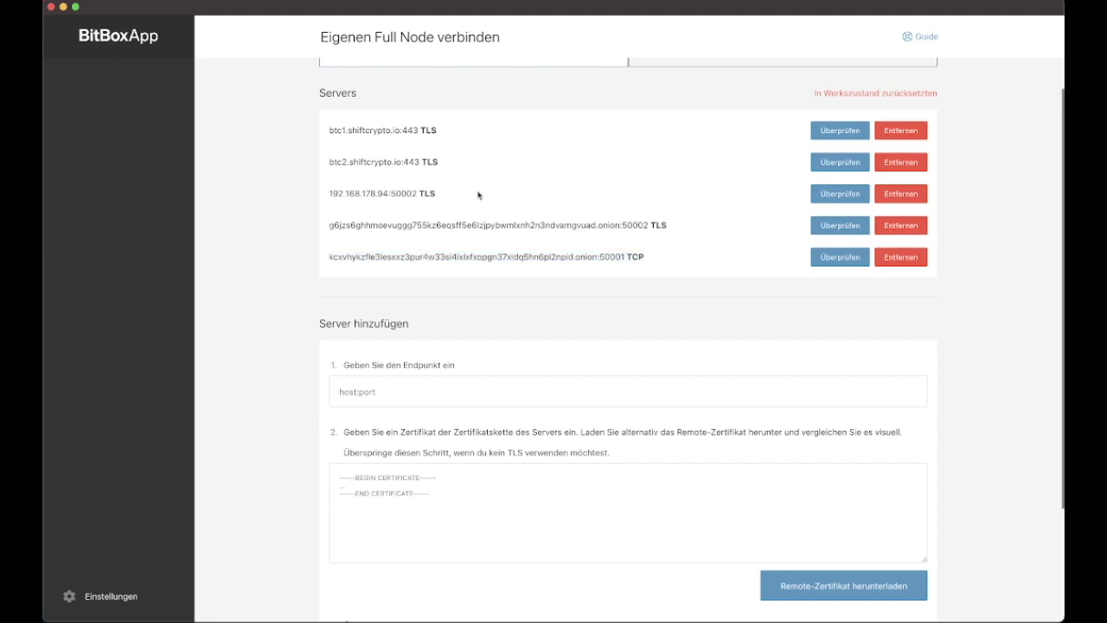
Remove the default servers btc1.shiftcrypto.io:443 and btc2.shiftcrypto.io:443 from the Bitcoin Electrum server list
click(913, 131)
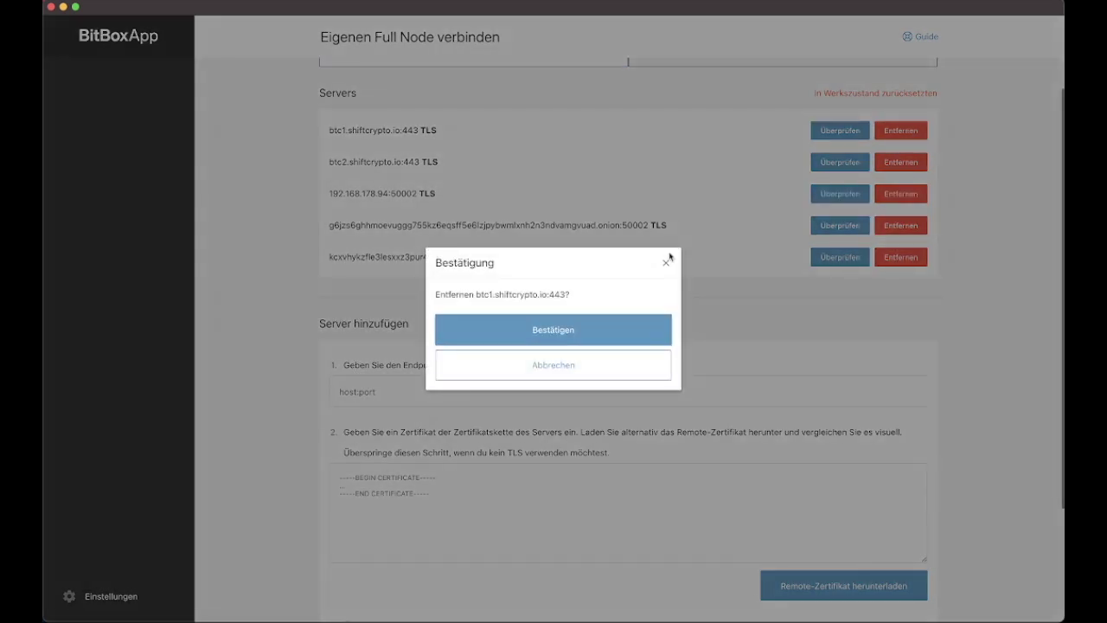
click(597, 331)
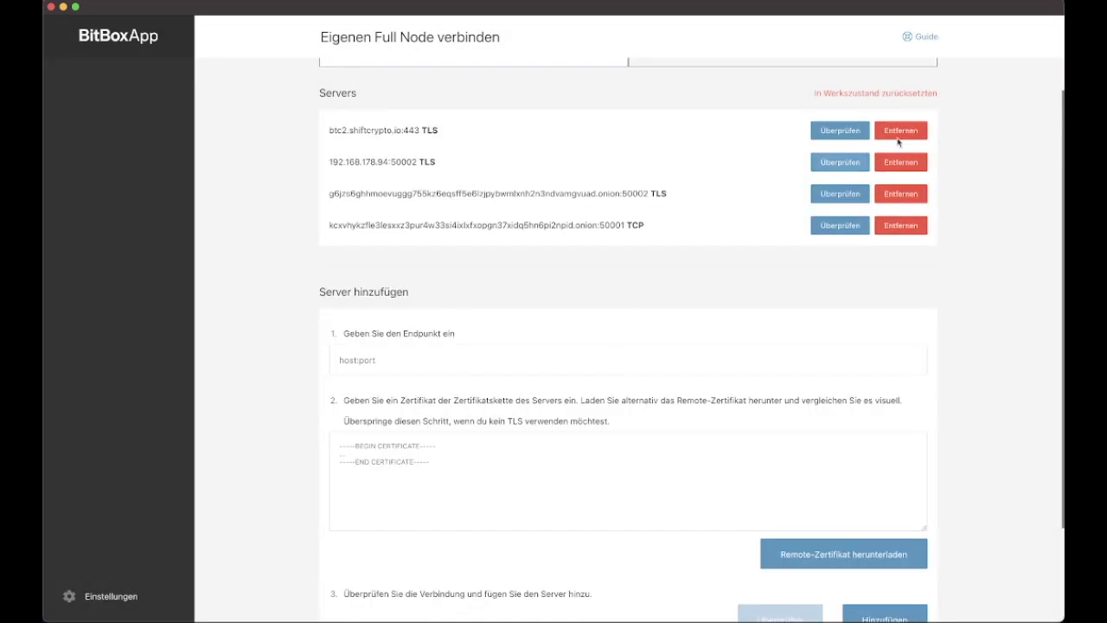
click(919, 130)
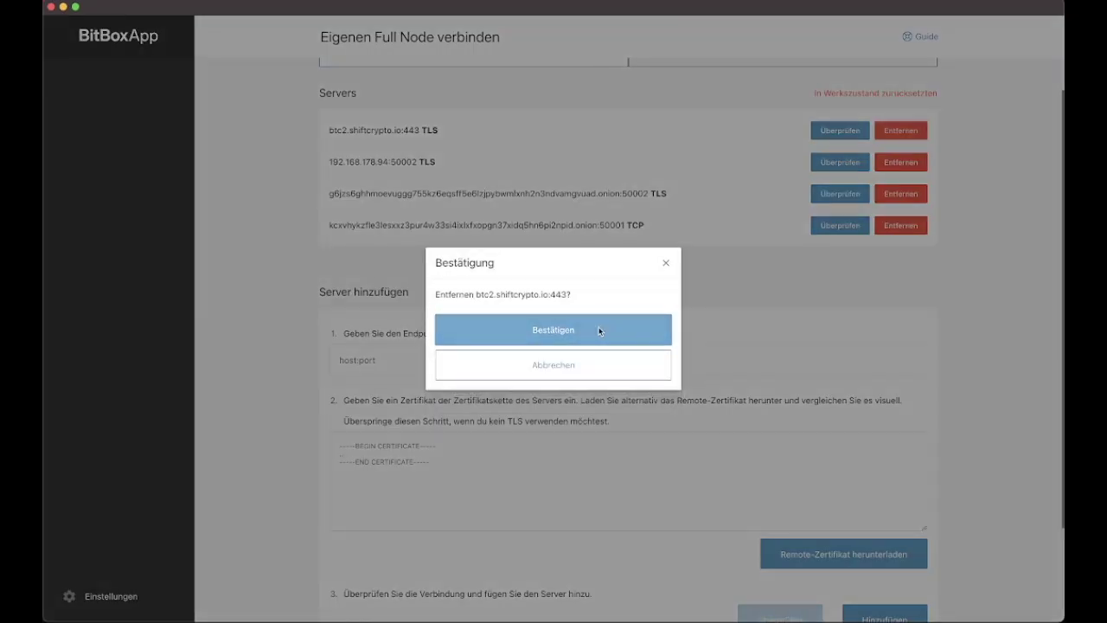
click(599, 330)
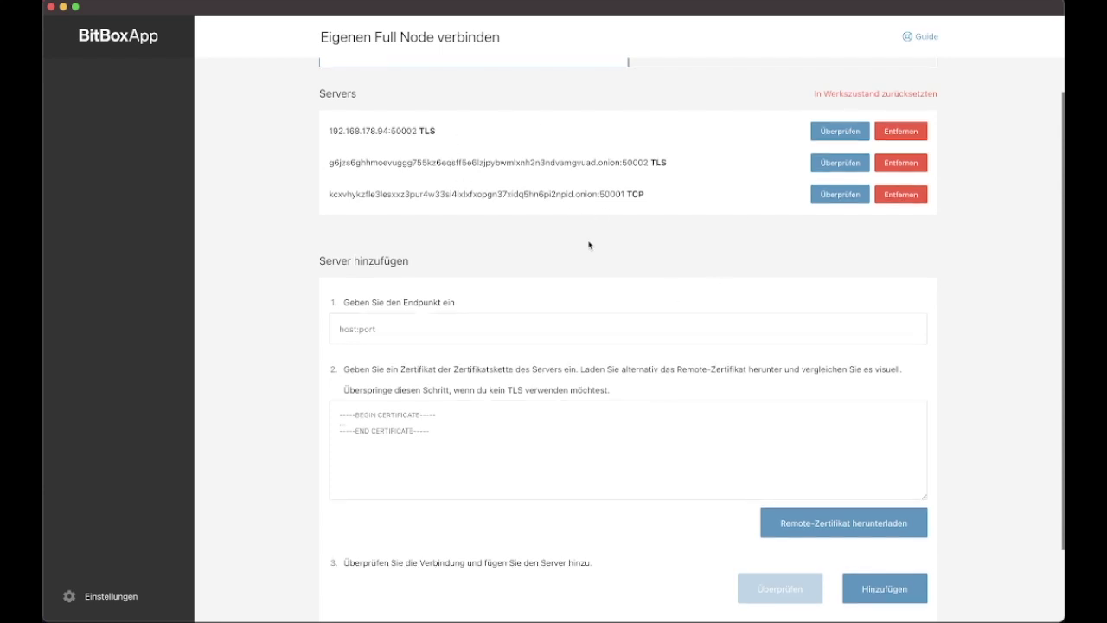
scroll(589, 246, up, 1)
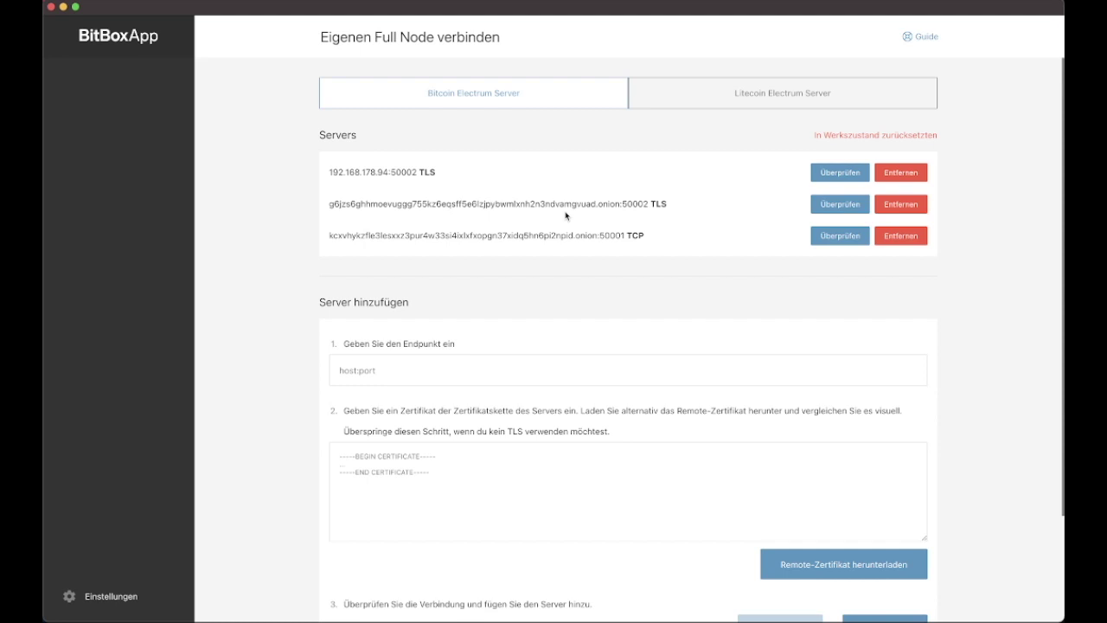